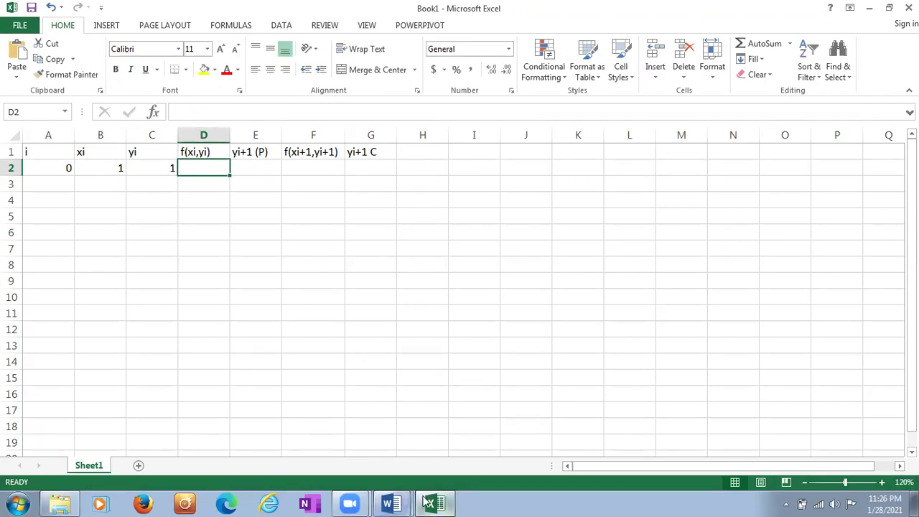
# Step: Switch to the Word document Document1 and review the function definition f(x,y) below the Modified Euler example
pyautogui.click(394, 502)
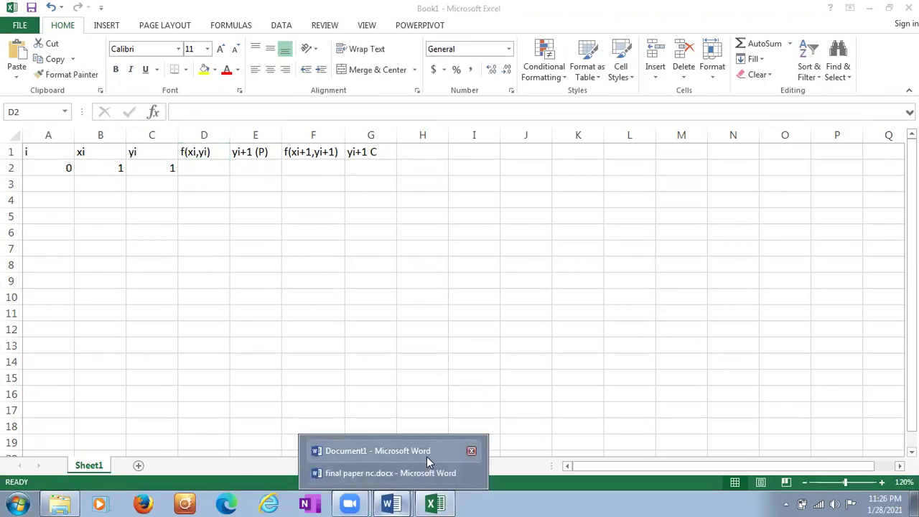
pyautogui.click(426, 457)
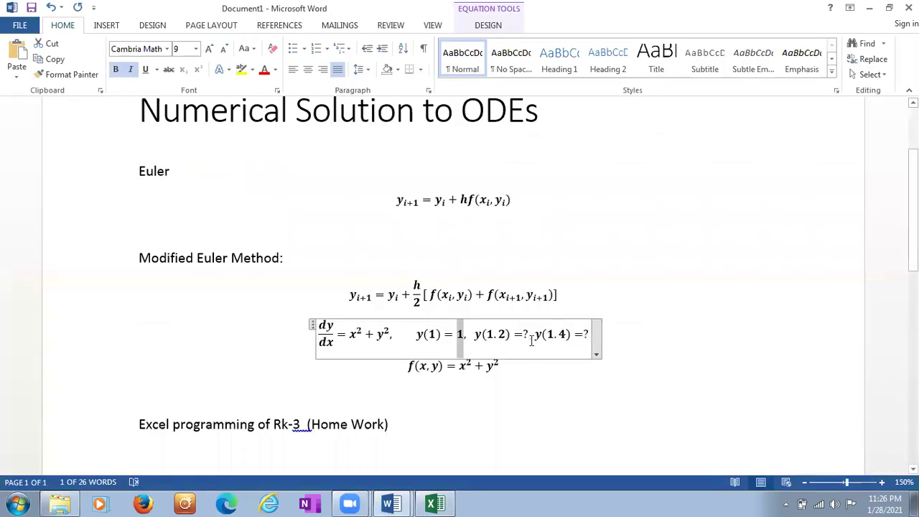
pyautogui.click(502, 367)
pyautogui.moveTo(502, 368); pyautogui.dragTo(460, 368)
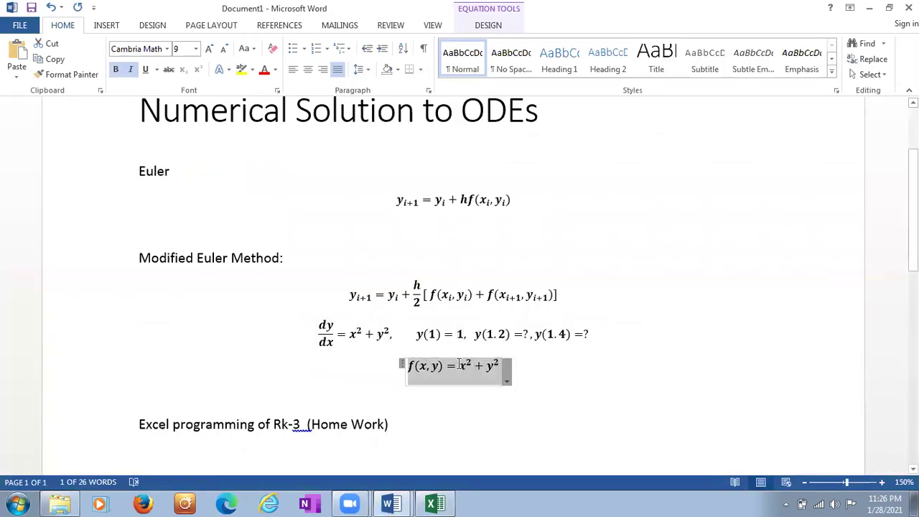
pyautogui.click(467, 367)
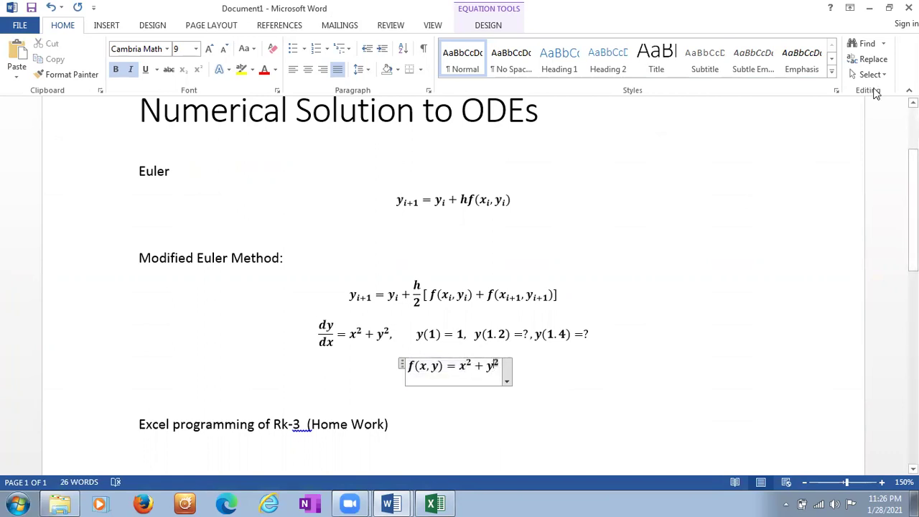
pyautogui.click(869, 8)
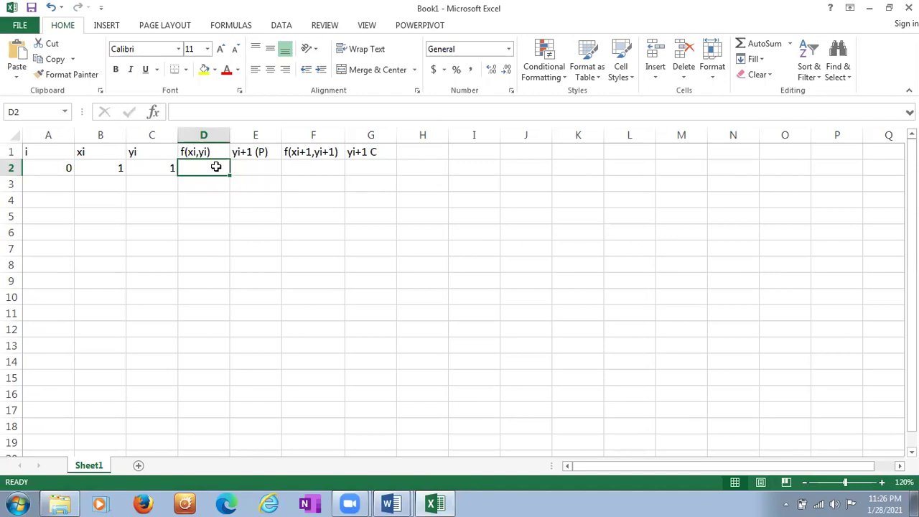
# Step: Enter the formula =B2^2+C2^2 in cell D2 to evaluate f(xi,yi) for the first row
pyautogui.write('=')
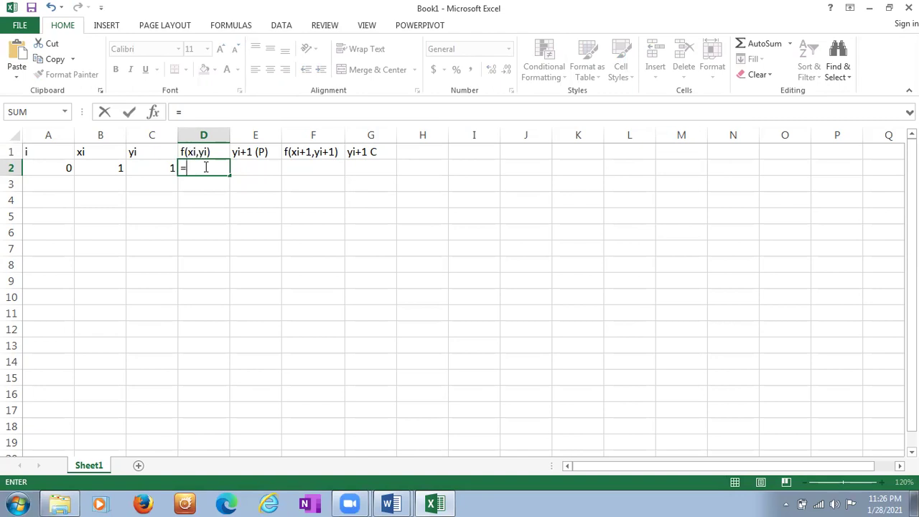
pyautogui.click(107, 169)
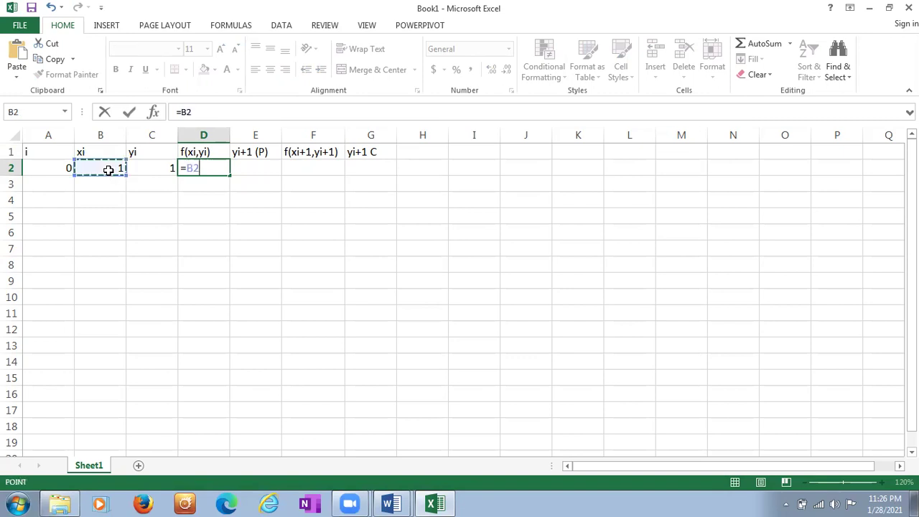
pyautogui.write('^2+')
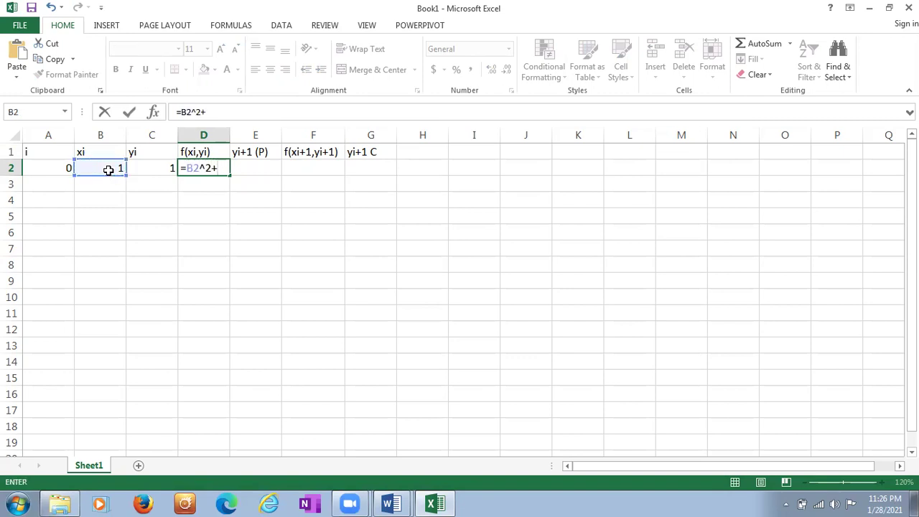
pyautogui.click(140, 170)
pyautogui.write('^2')
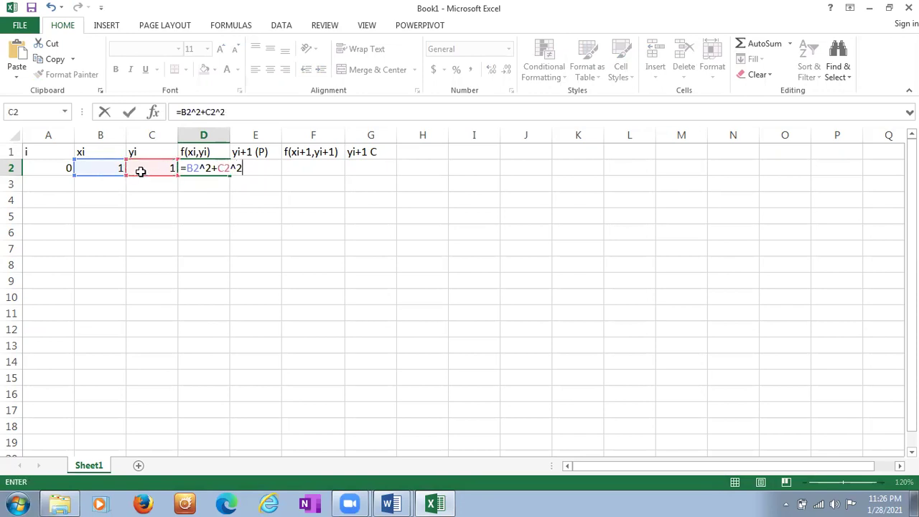
pyautogui.press('Return')
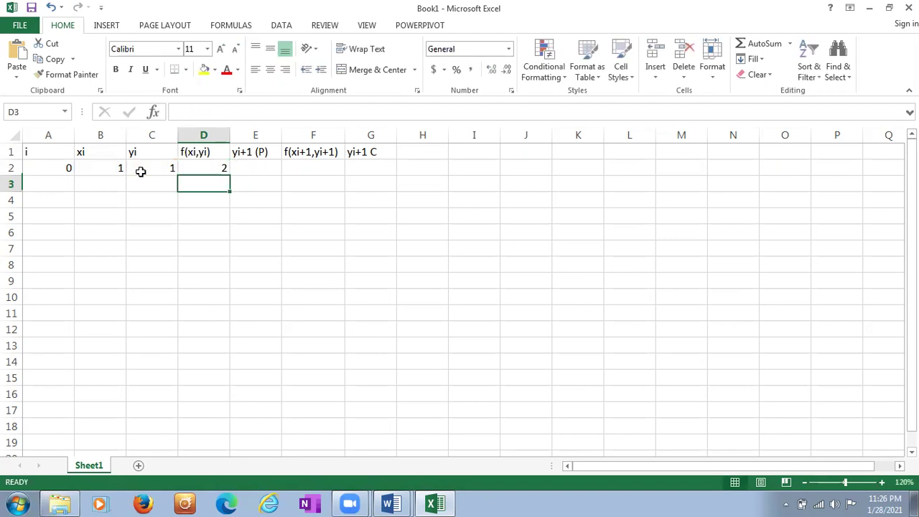
pyautogui.click(198, 165)
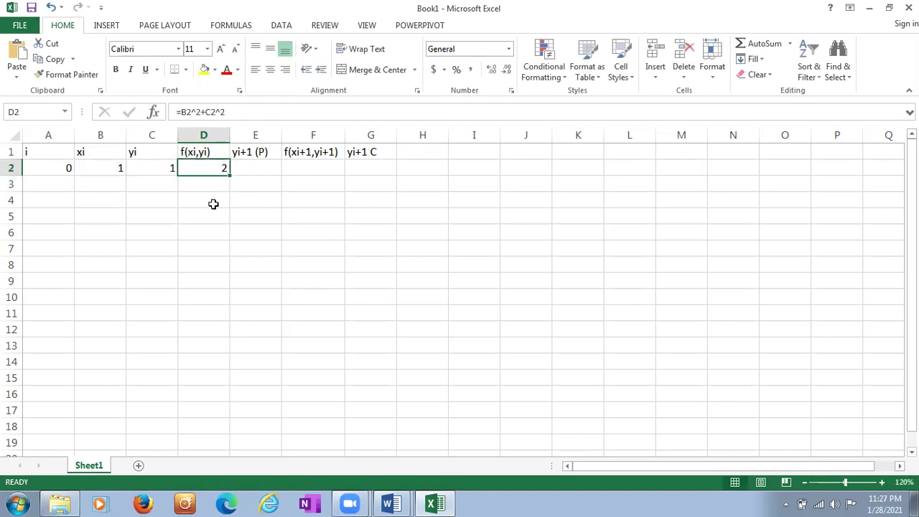
# Step: Begin a formula in cell E2 for the predictor value yi+1 (P)
pyautogui.click(261, 167)
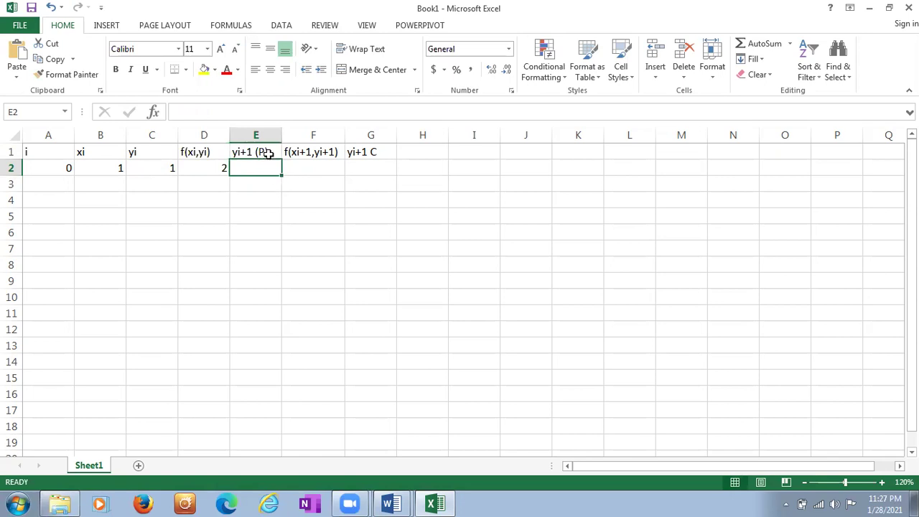
pyautogui.click(266, 153)
pyautogui.moveTo(269, 159); pyautogui.dragTo(274, 166)
pyautogui.click(273, 166)
pyautogui.click(200, 115)
pyautogui.write('=')
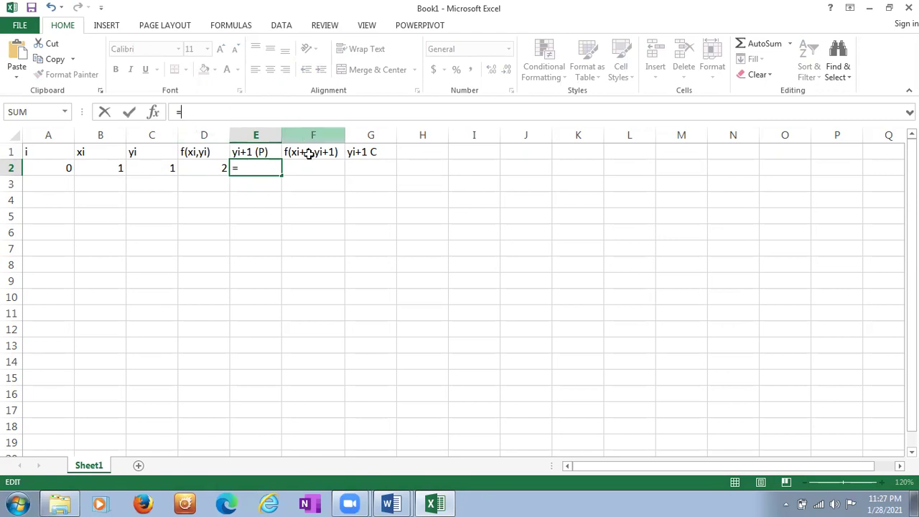
# Step: Check the terms of the Euler formula in the Word document Document1, and return to the Excel workbook
pyautogui.click(394, 502)
pyautogui.click(412, 451)
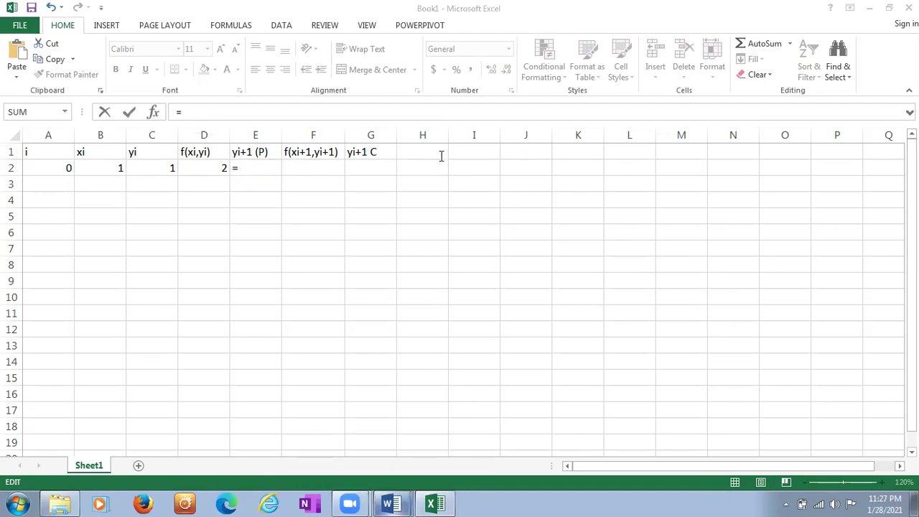
pyautogui.moveTo(514, 200); pyautogui.dragTo(421, 213)
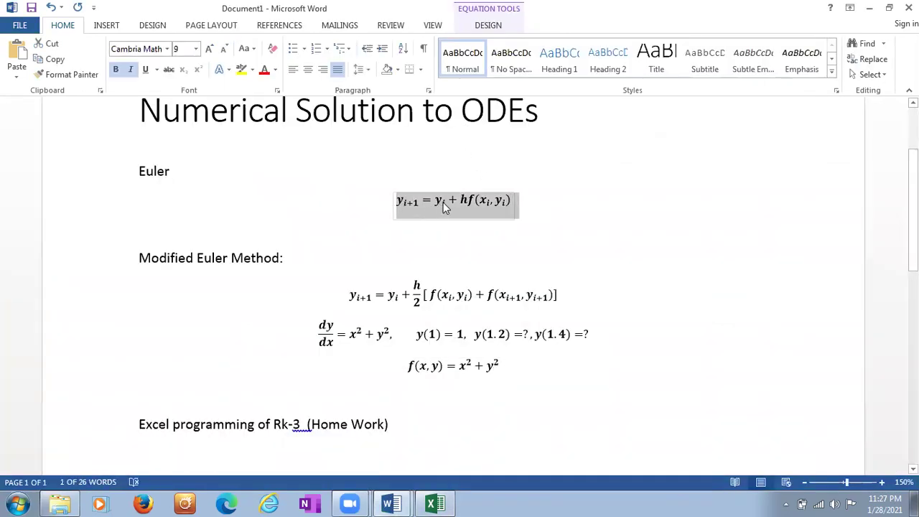
pyautogui.doubleClick(439, 201)
pyautogui.click(465, 203)
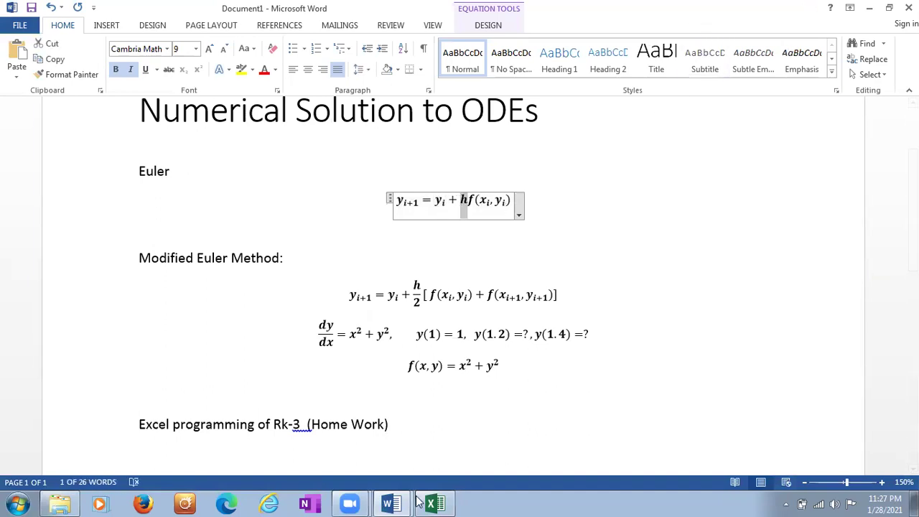
pyautogui.click(391, 504)
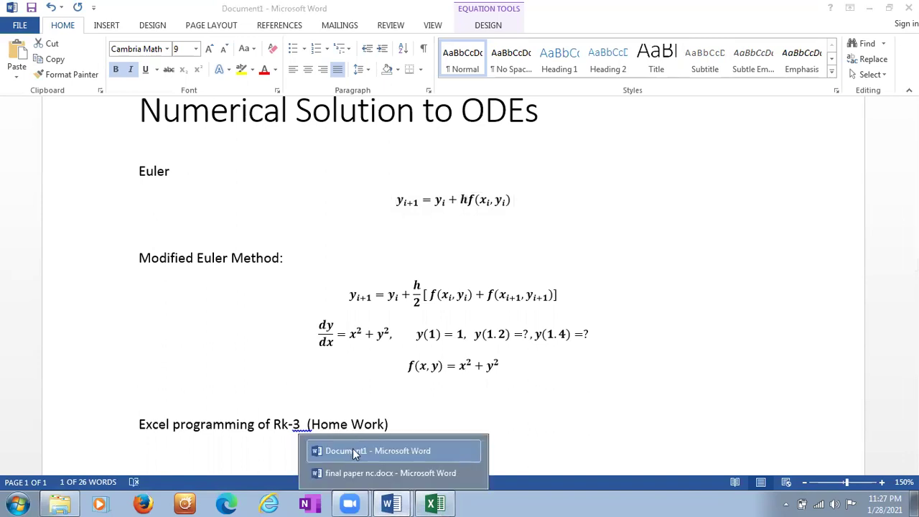
pyautogui.click(434, 504)
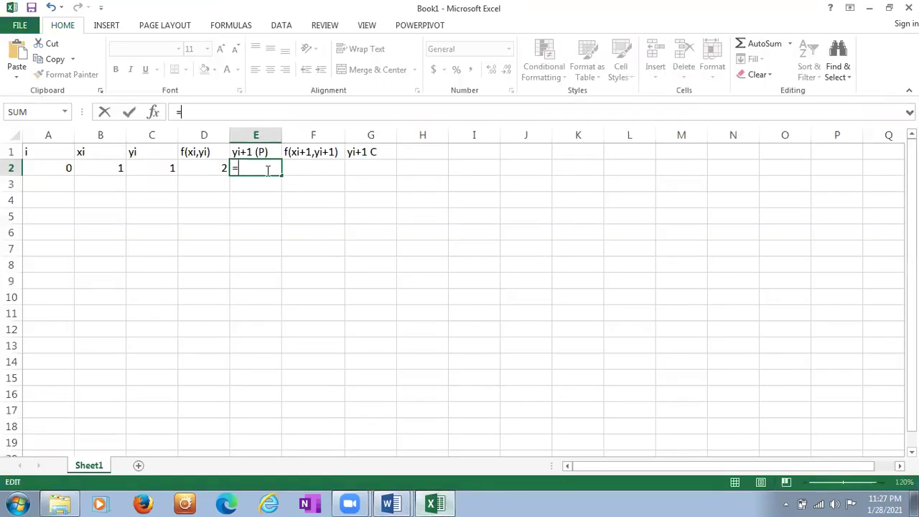
# Step: Complete the predictor formula in cell E2 as =C2+0.2*D2
pyautogui.click(157, 166)
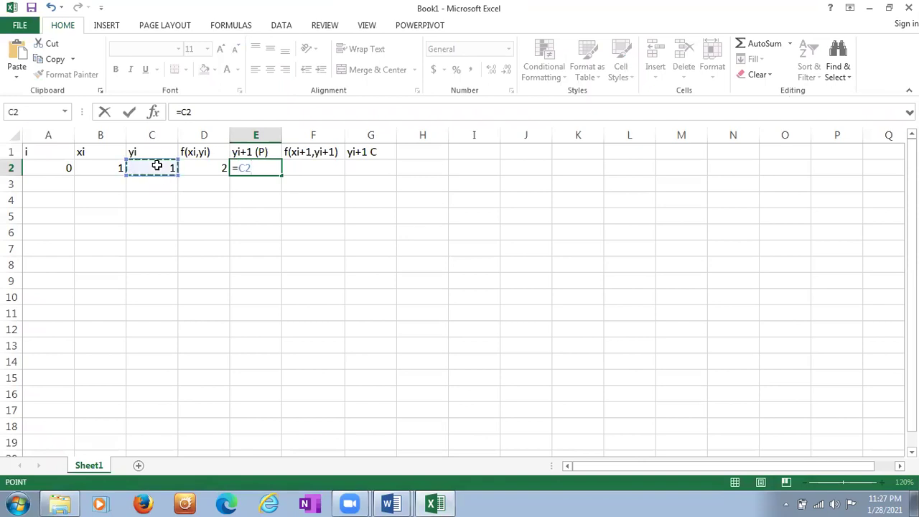
pyautogui.write('+0.2')
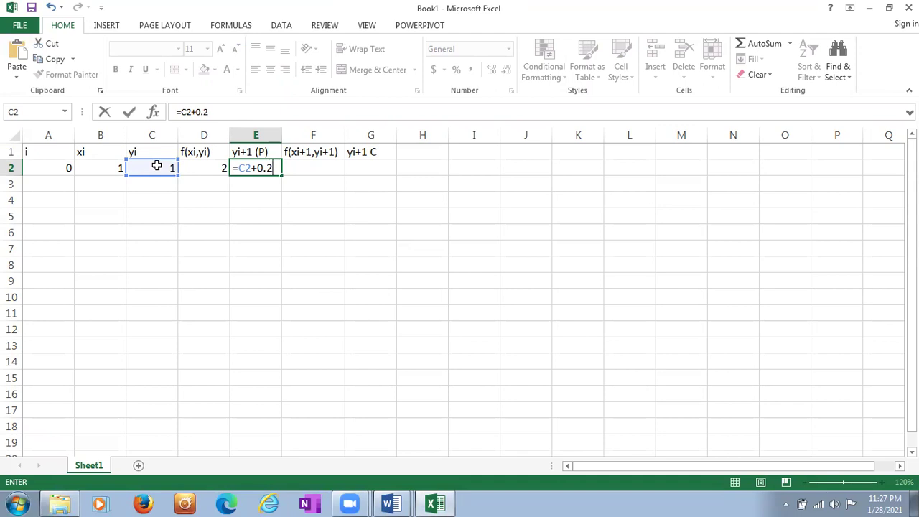
pyautogui.write('*')
pyautogui.click(209, 165)
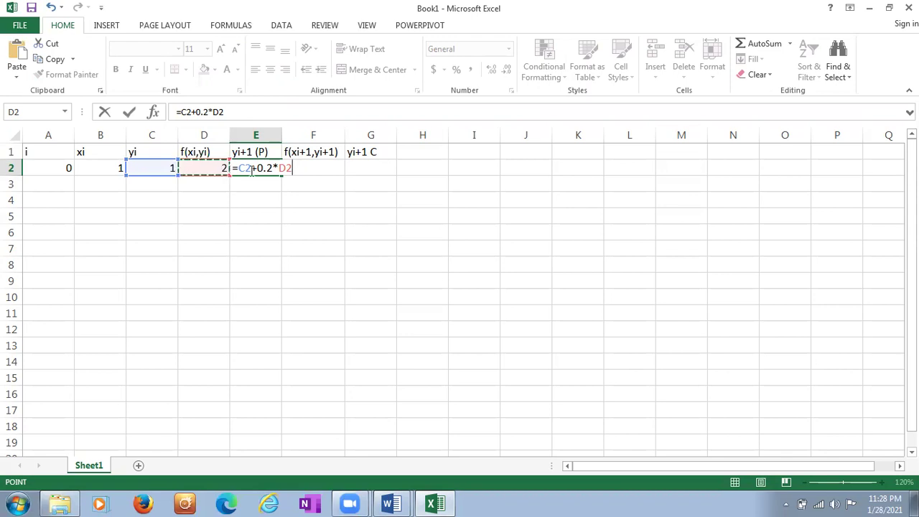
pyautogui.press('Return')
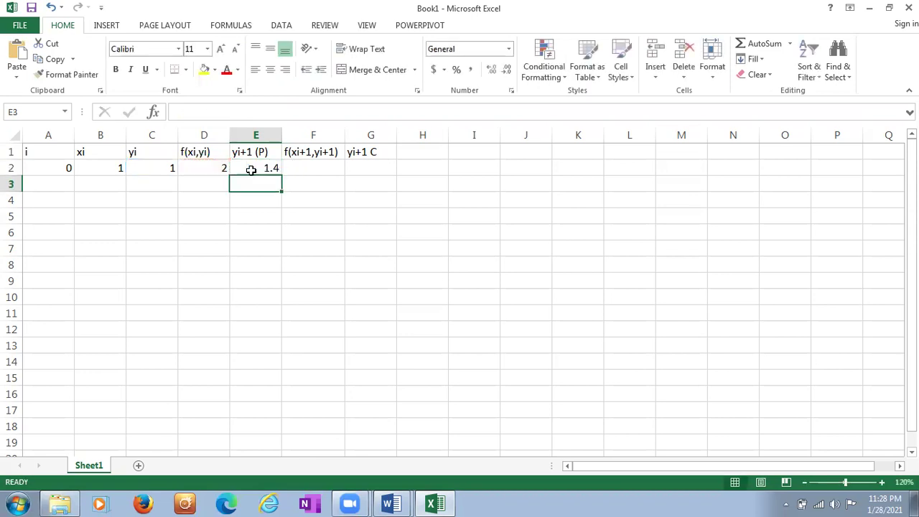
pyautogui.click(251, 170)
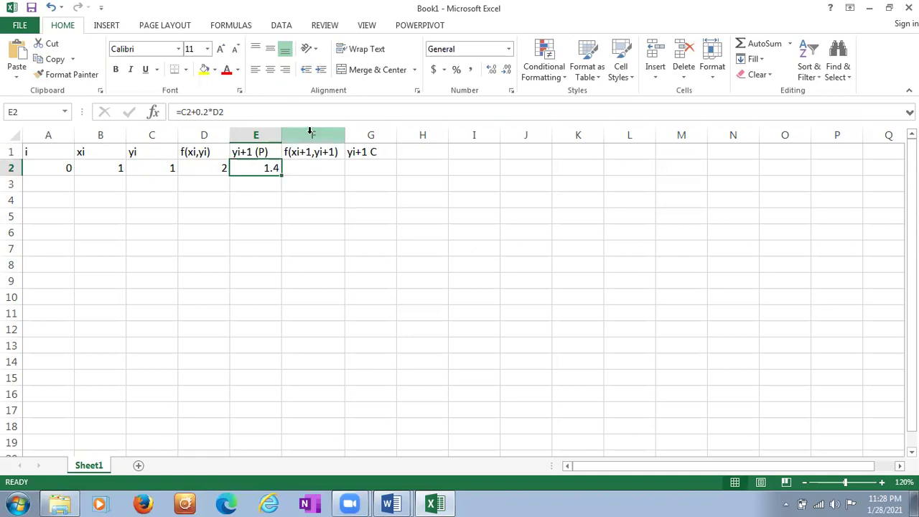
pyautogui.click(267, 134)
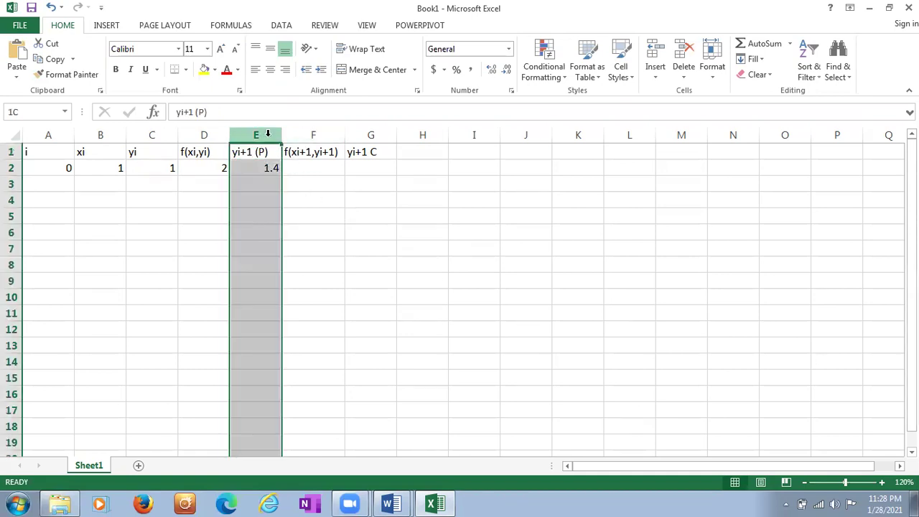
pyautogui.hotkey('shift', 'Left')
pyautogui.hotkey('shift', 'Left')
pyautogui.hotkey('shift', 'Left')
pyautogui.hotkey('shift', 'Left')
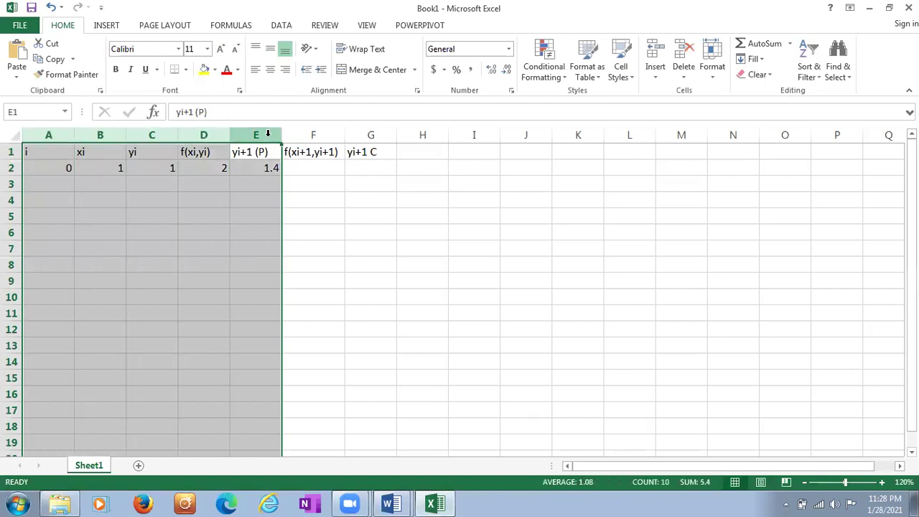
pyautogui.click(262, 183)
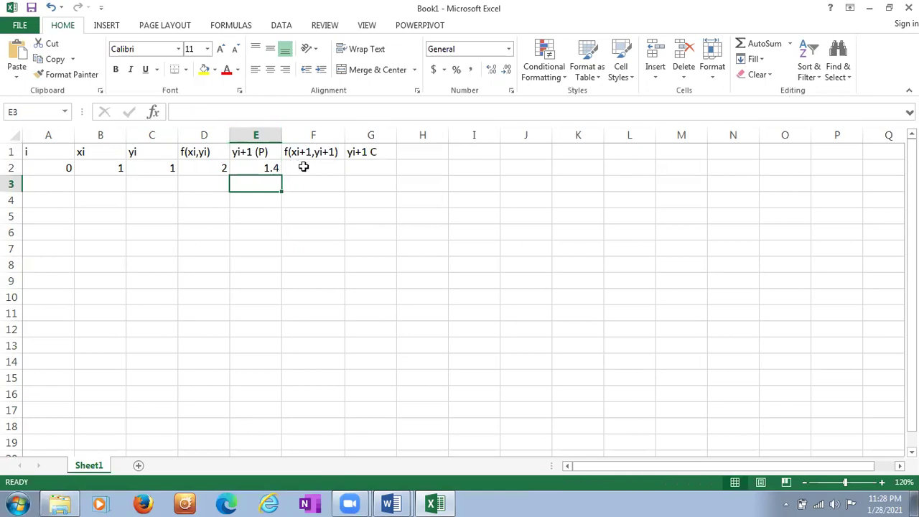
pyautogui.click(302, 166)
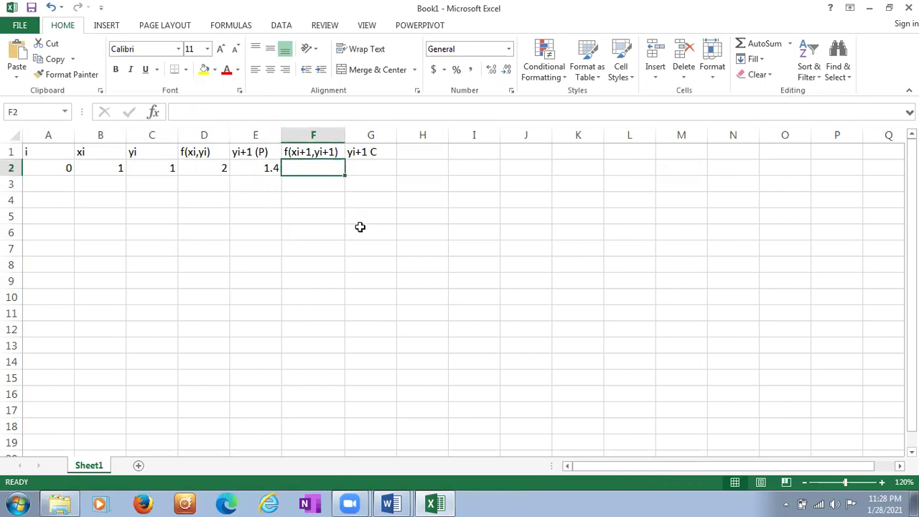
pyautogui.click(220, 117)
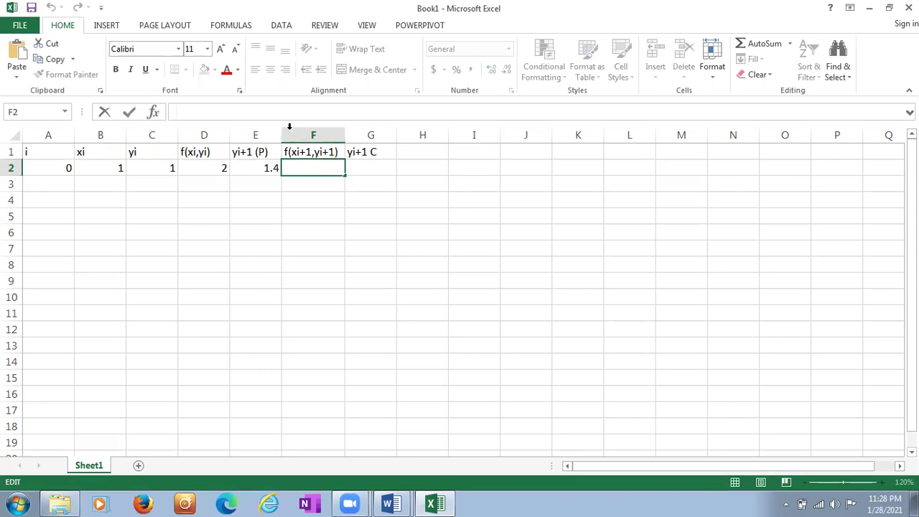
pyautogui.write('=')
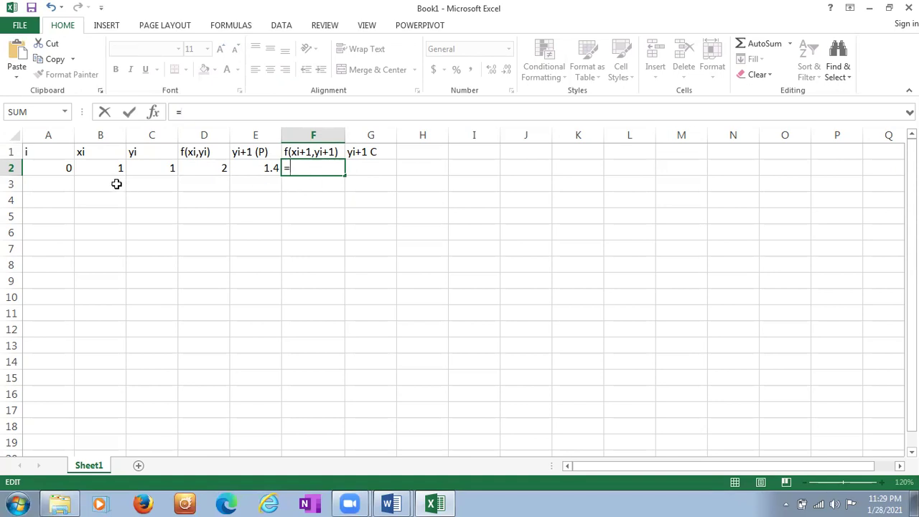
pyautogui.click(67, 182)
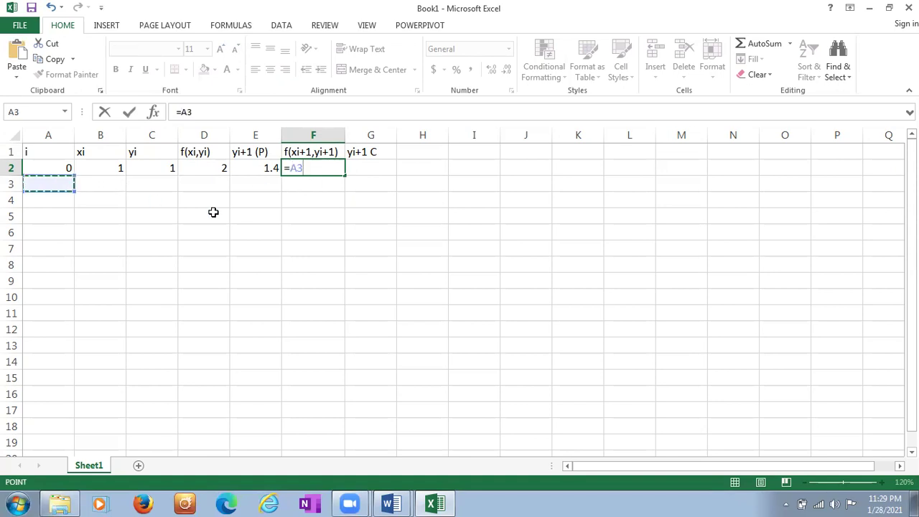
pyautogui.click(327, 169)
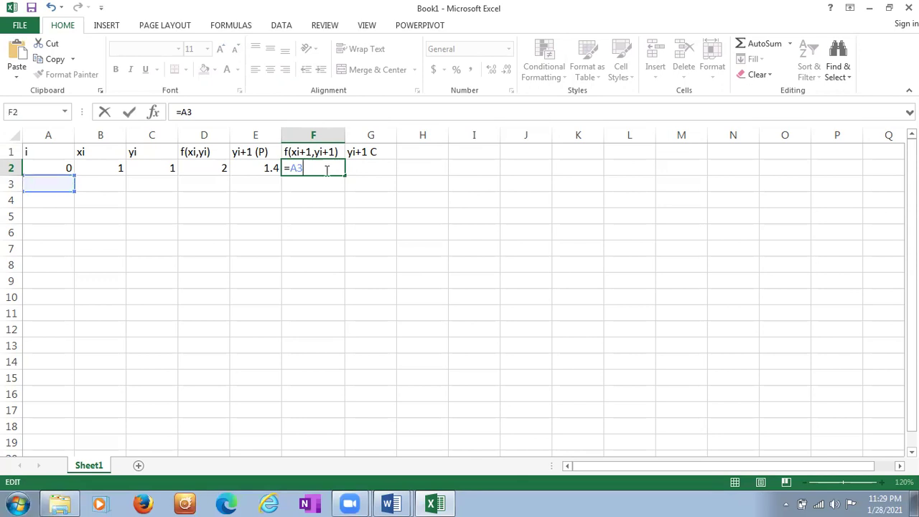
pyautogui.press('BackSpace')
pyautogui.press('BackSpace')
pyautogui.press('BackSpace')
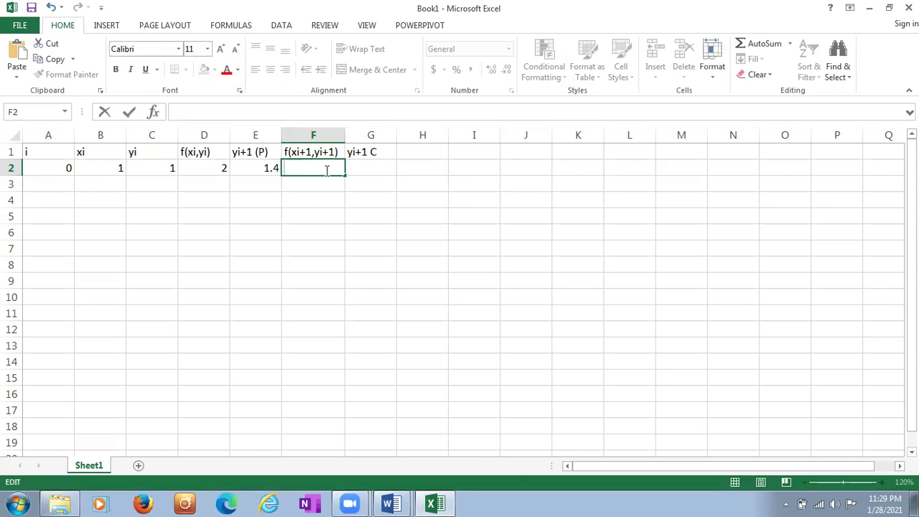
pyautogui.click(303, 216)
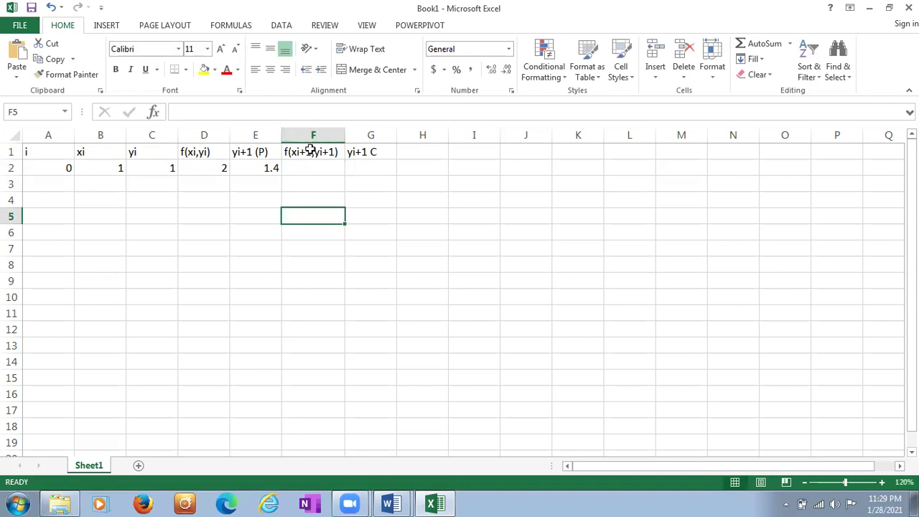
pyautogui.click(311, 151)
# Step: Enter 1 in cell A3 as the next iteration index i
pyautogui.click(64, 182)
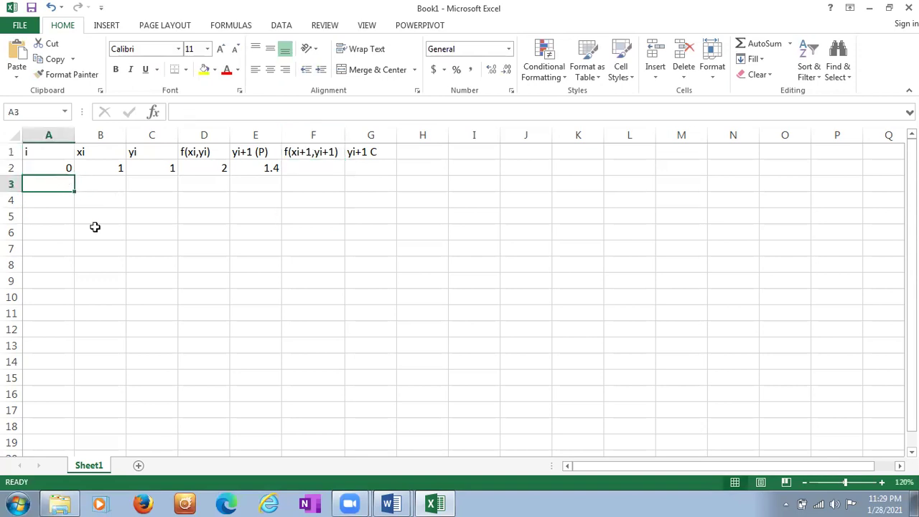
pyautogui.write('1')
pyautogui.click(114, 187)
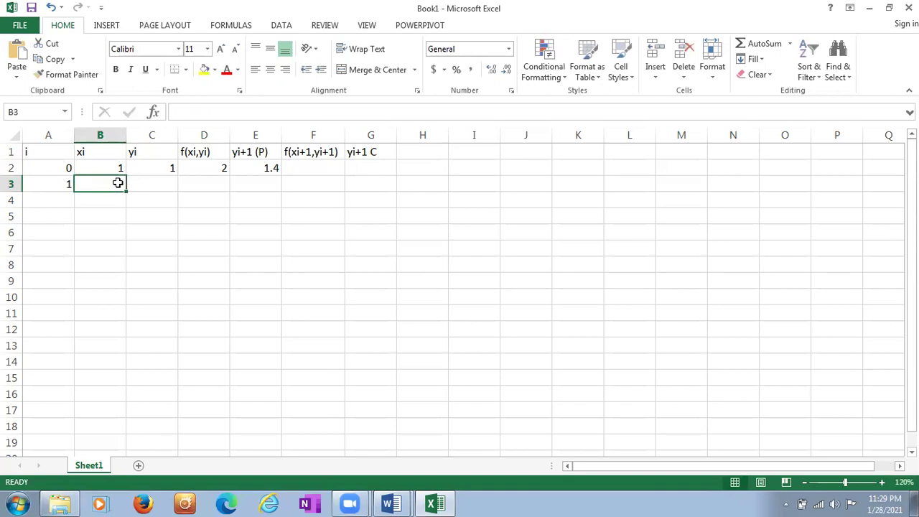
# Step: Enter the next xi value in cell B3 with the formula =1+0.2
pyautogui.click(188, 115)
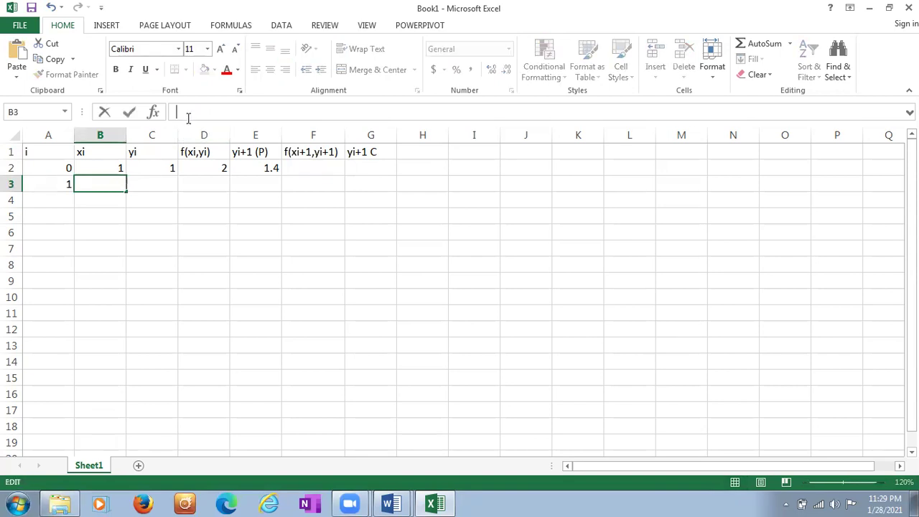
pyautogui.write('=1+')
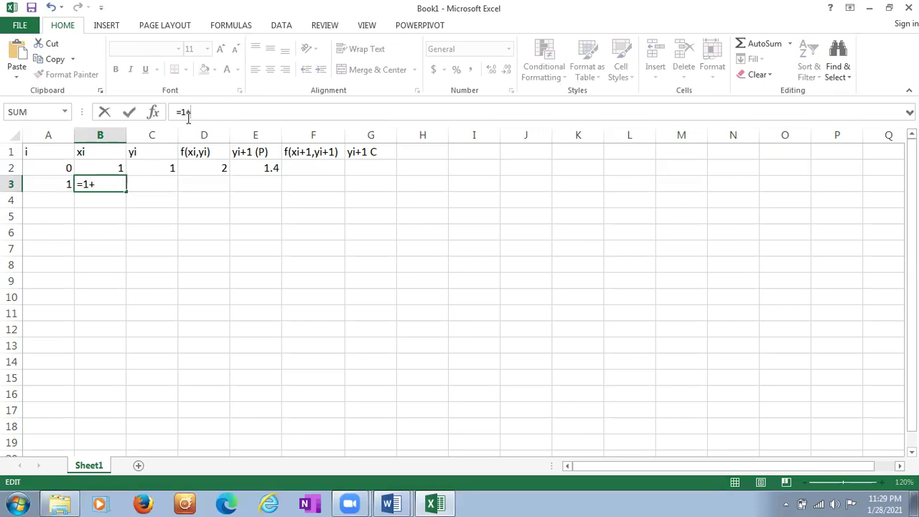
pyautogui.write('0.2')
pyautogui.press('Return')
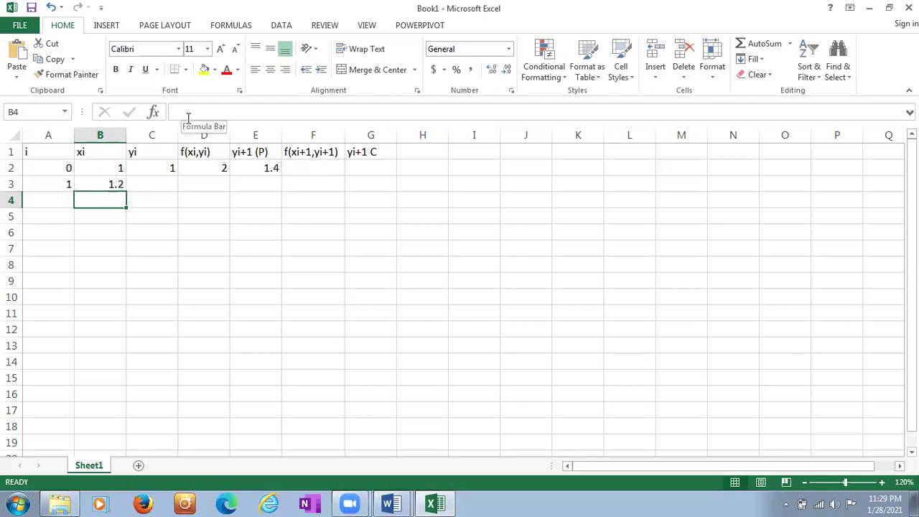
pyautogui.click(112, 183)
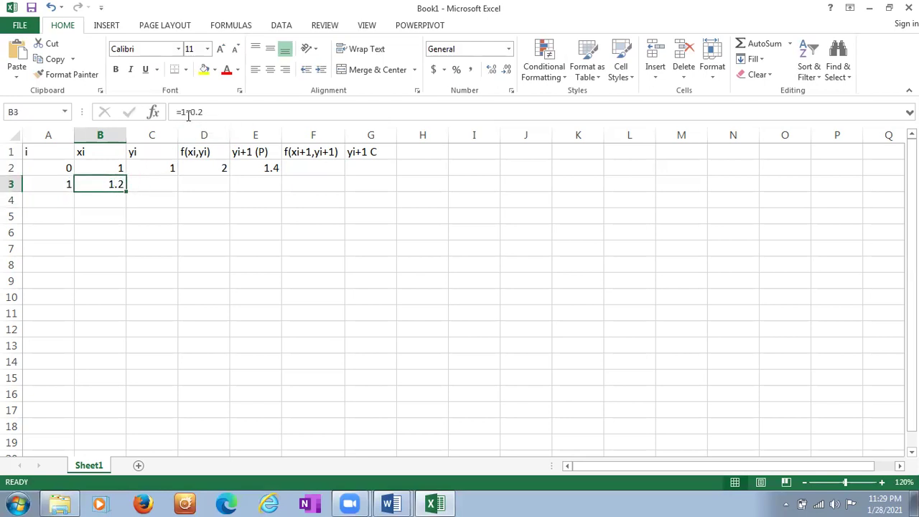
# Step: Examine the index and xi cells in rows 2 and 3 to identify which xi+1 value belongs in f(xi+1,yi+1)
pyautogui.click(120, 167)
pyautogui.click(120, 184)
pyautogui.click(166, 184)
pyautogui.click(58, 186)
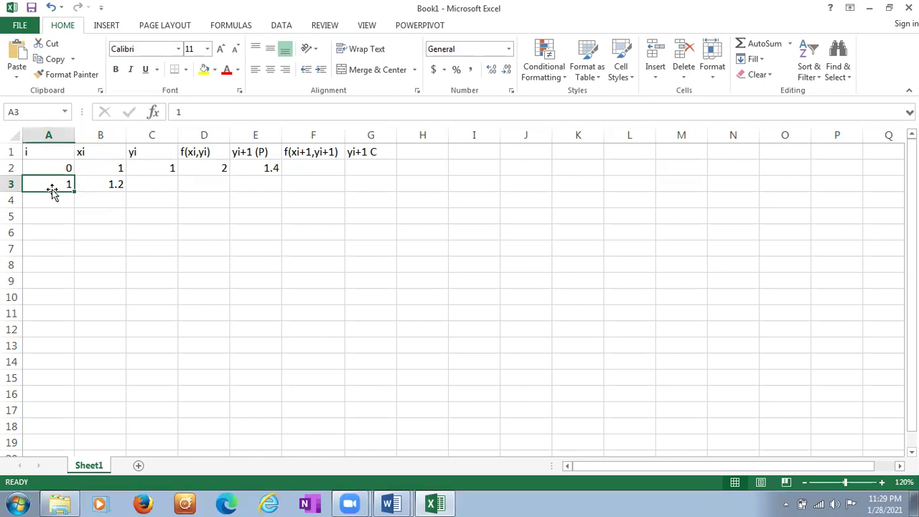
pyautogui.click(91, 184)
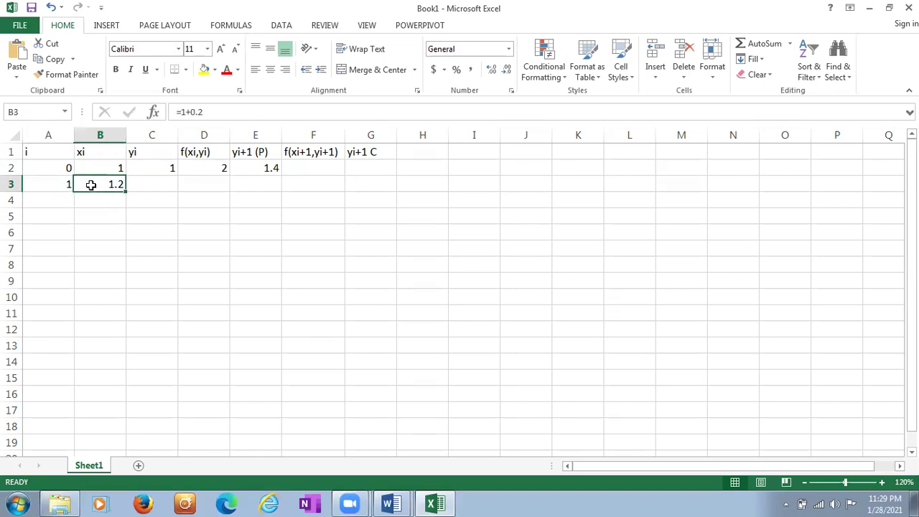
pyautogui.click(52, 184)
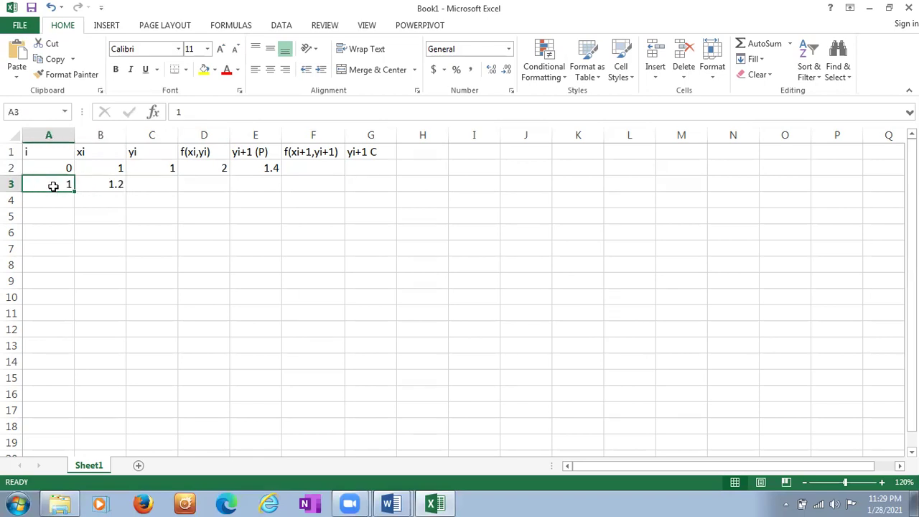
pyautogui.click(99, 185)
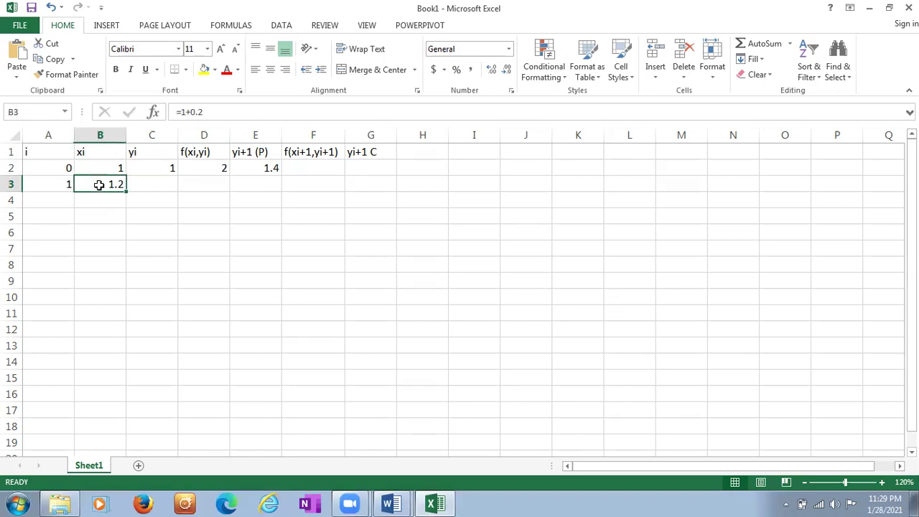
pyautogui.click(299, 166)
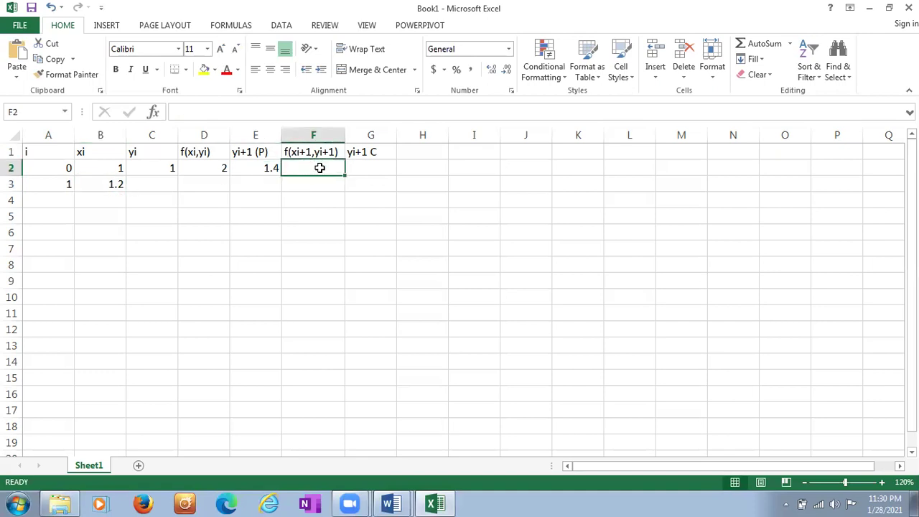
pyautogui.click(57, 168)
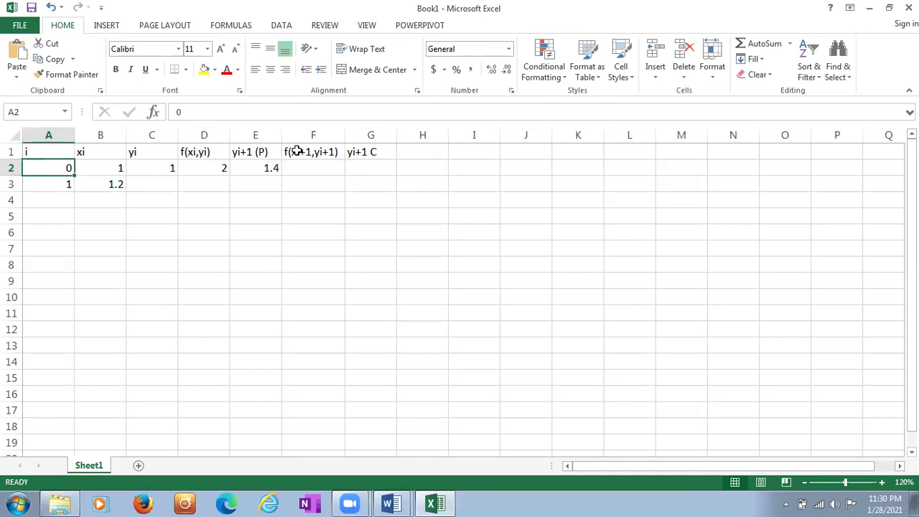
pyautogui.click(311, 166)
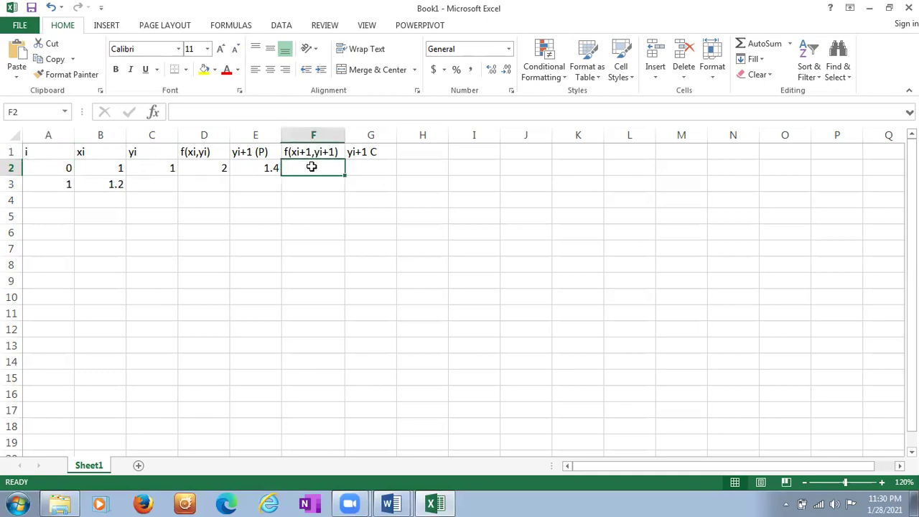
pyautogui.click(113, 185)
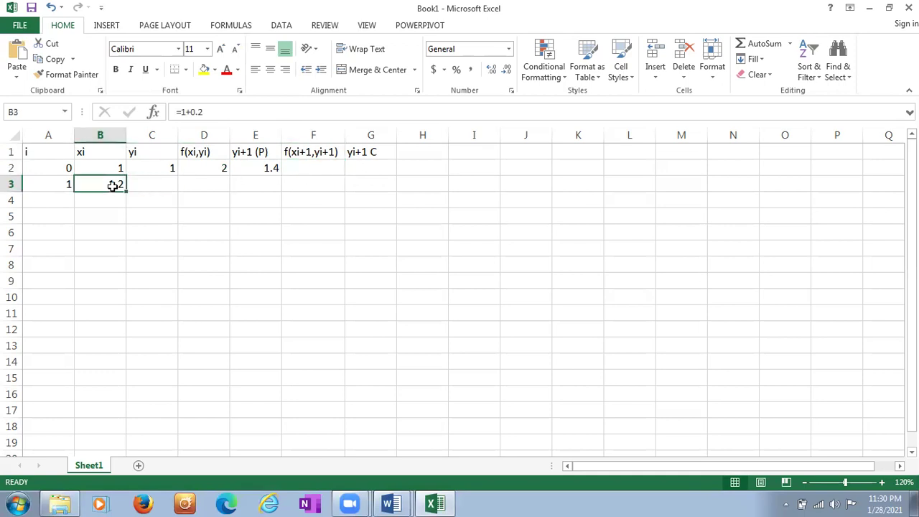
pyautogui.click(304, 166)
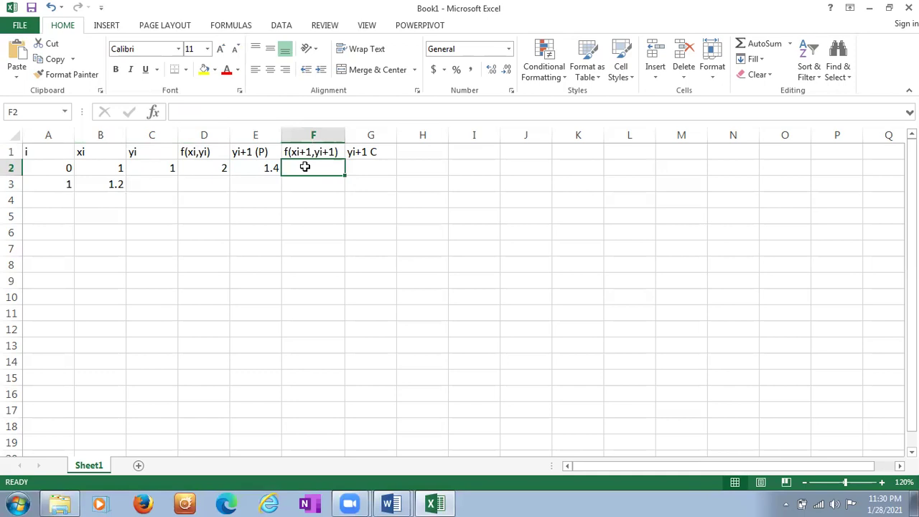
pyautogui.click(117, 183)
pyautogui.click(317, 167)
pyautogui.click(116, 184)
# Step: Enter the squared xi+1 term in cell F2 under f(xi+1,yi+1) as =B3^2
pyautogui.click(312, 166)
pyautogui.click(226, 114)
pyautogui.write('=')
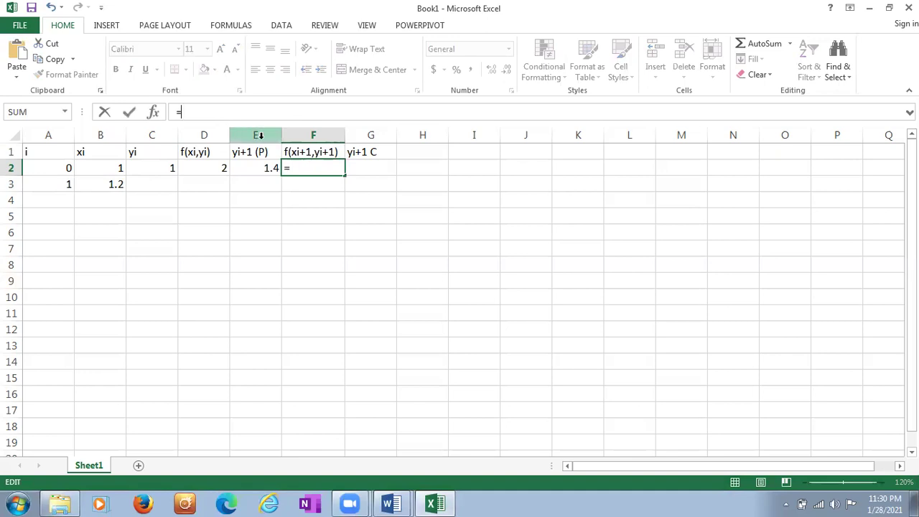
pyautogui.click(108, 185)
pyautogui.write('^2')
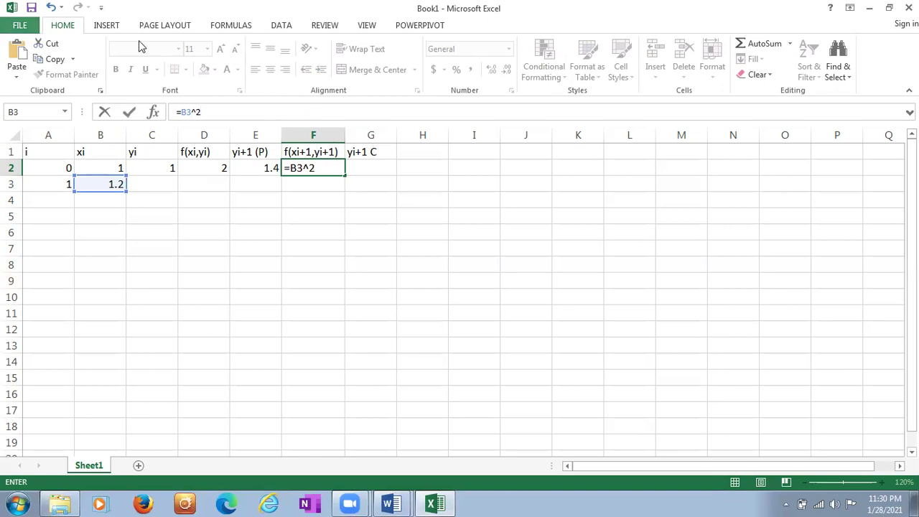
pyautogui.click(264, 168)
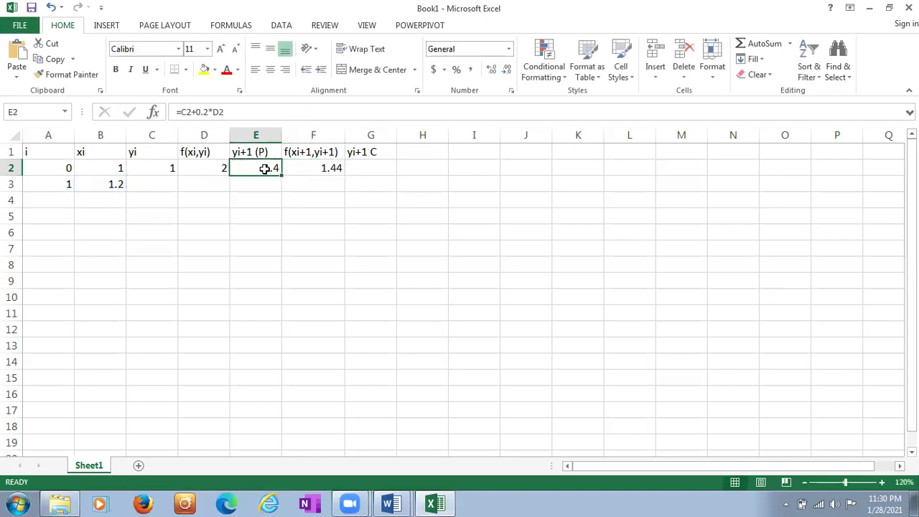
# Step: Add the squared predictor term to the formula in cell F2, making it =B3^2+E2^2
pyautogui.click(313, 168)
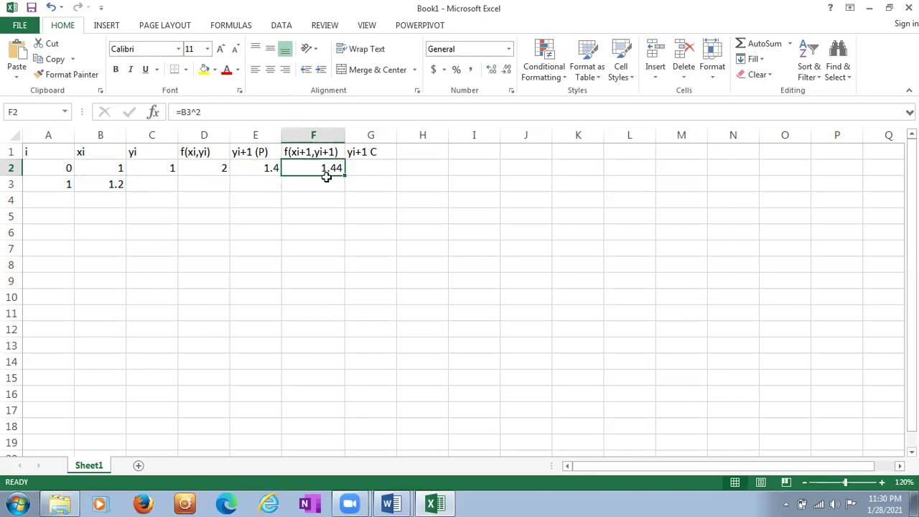
pyautogui.click(243, 114)
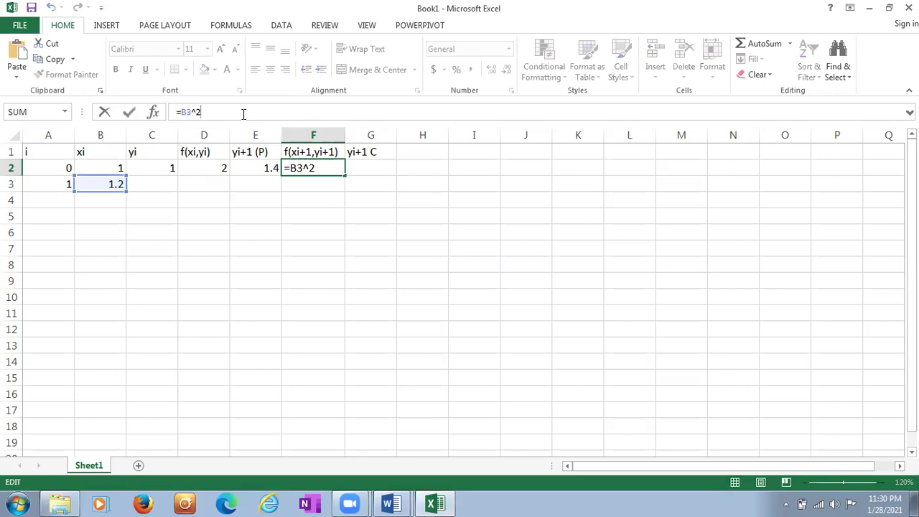
pyautogui.write('+')
pyautogui.click(265, 167)
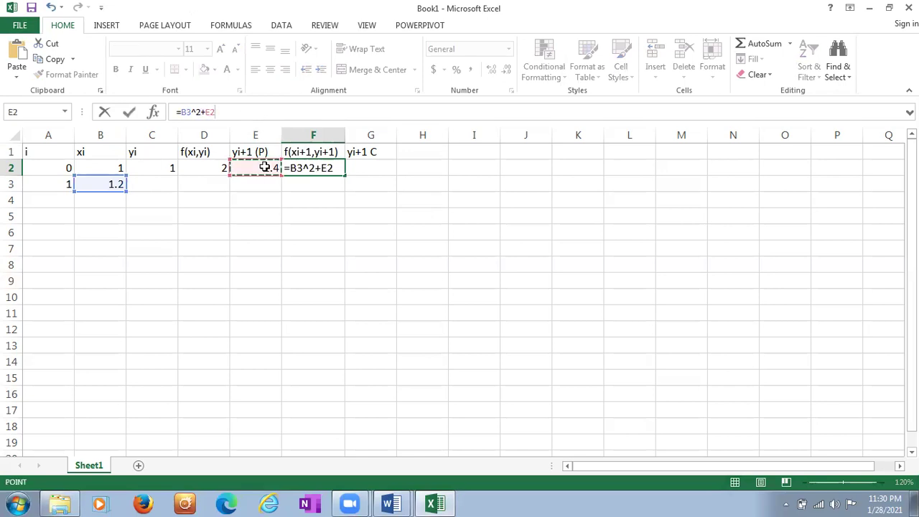
pyautogui.write('^@')
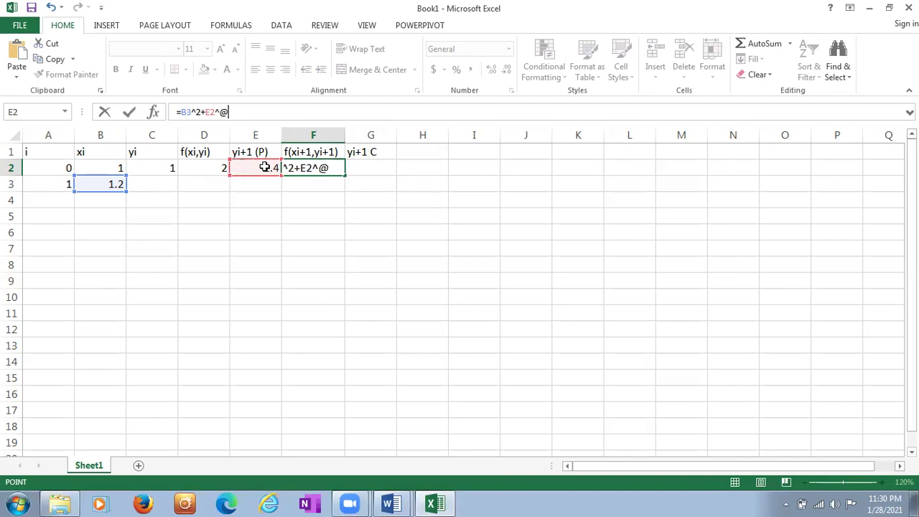
pyautogui.press('BackSpace')
pyautogui.write('2')
pyautogui.press('Return')
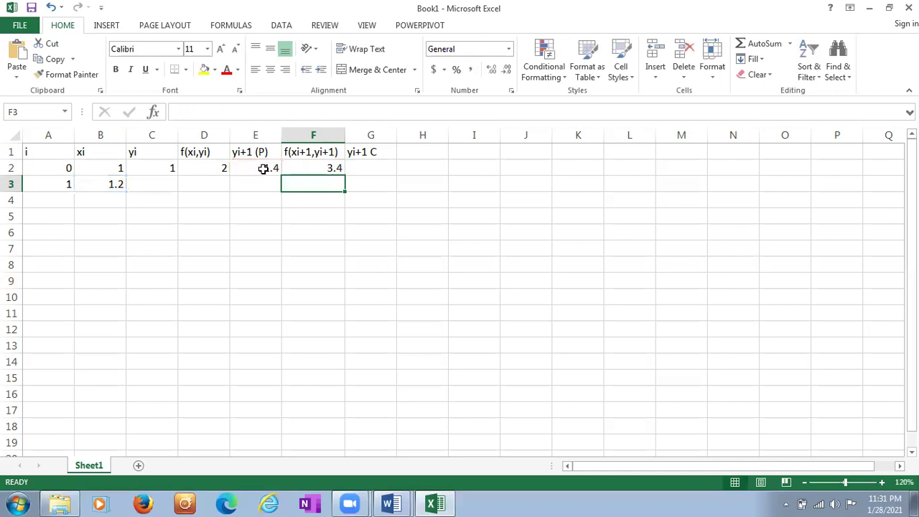
pyautogui.click(325, 164)
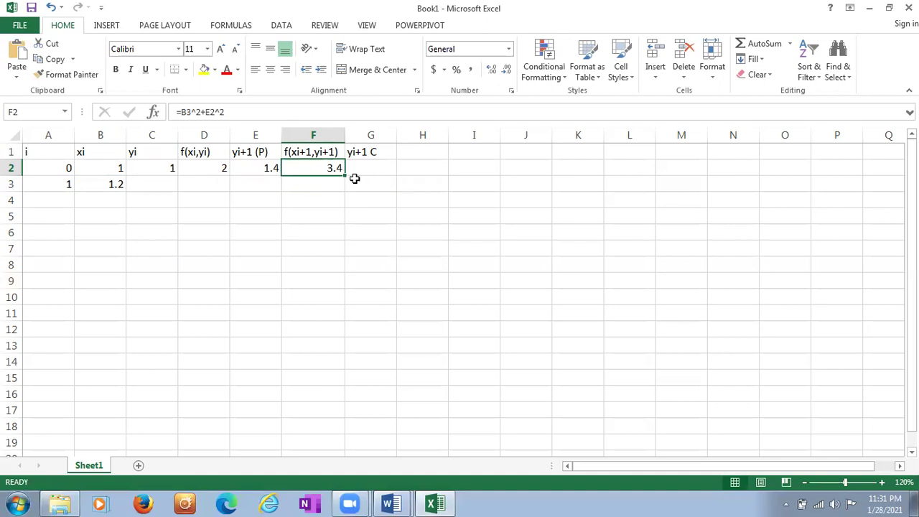
# Step: Enter the corrector formula =C2+0.2/2 * (D2+F2) in cell G2 under yi+1 C
pyautogui.click(383, 171)
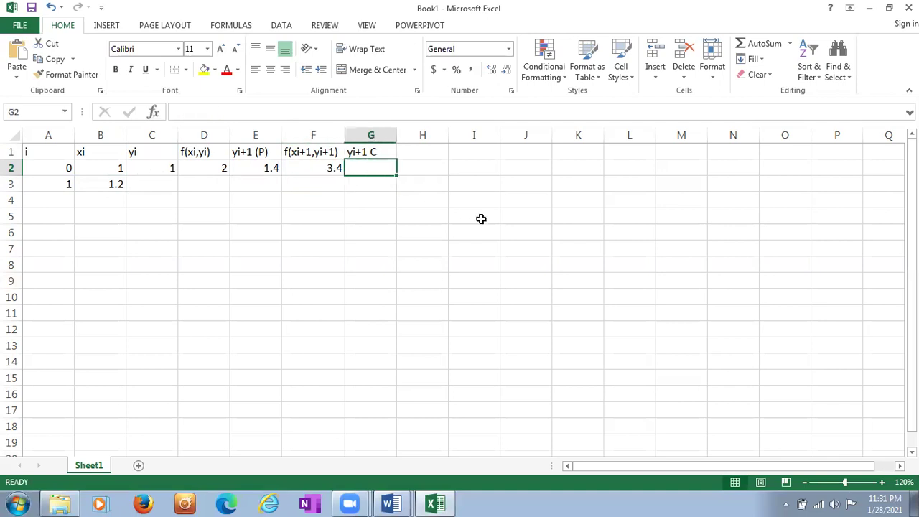
pyautogui.click(330, 117)
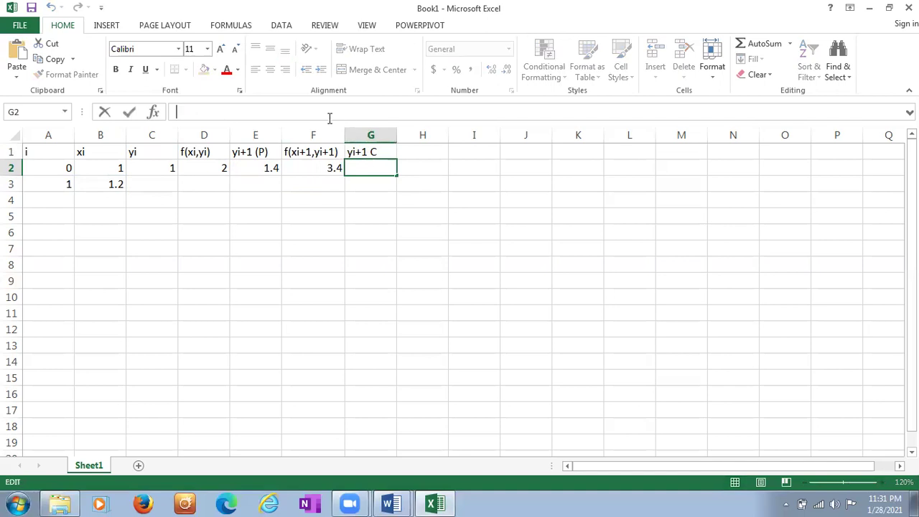
pyautogui.write('=')
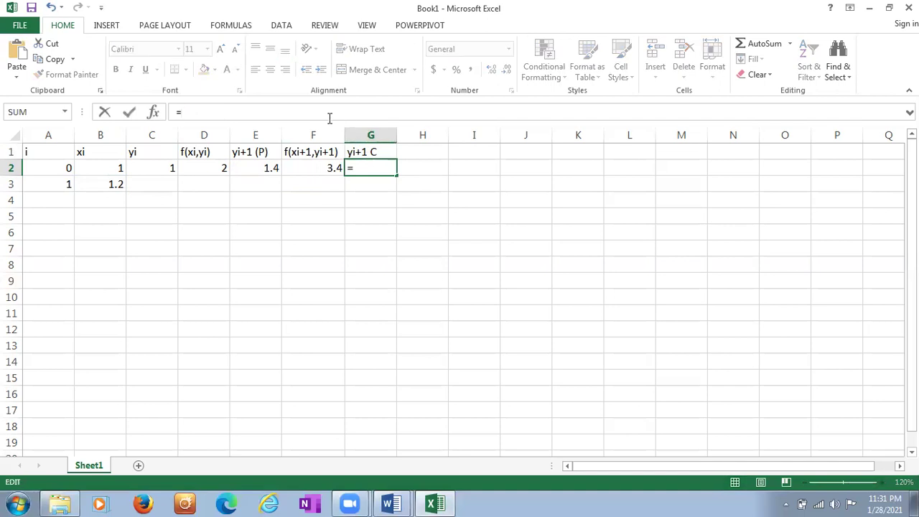
pyautogui.click(159, 170)
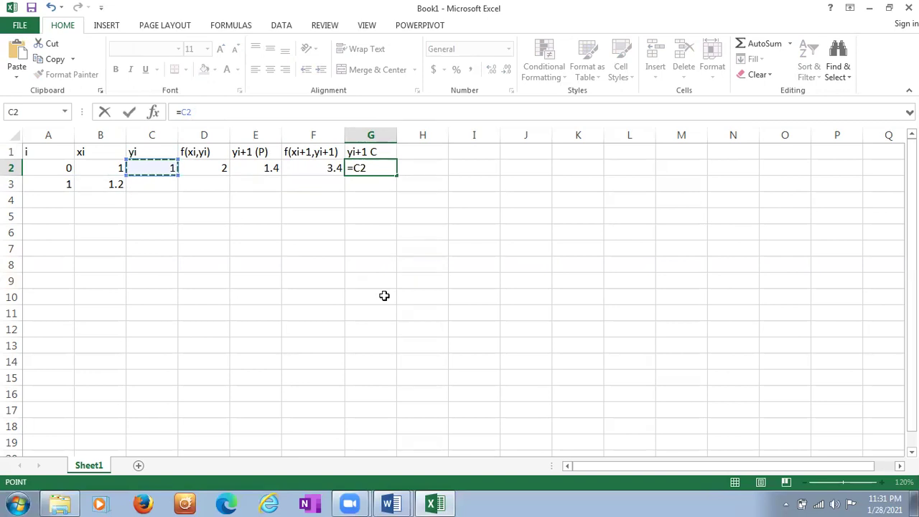
pyautogui.write('+0.')
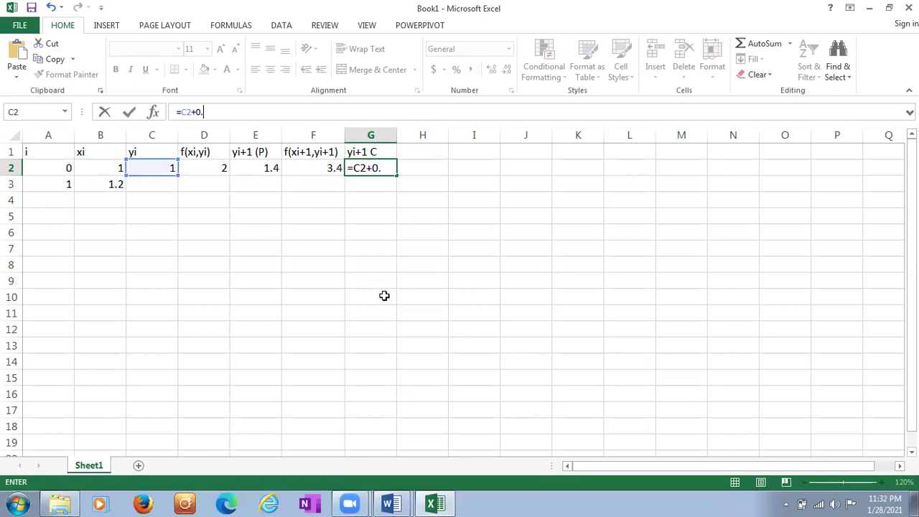
pyautogui.write('2/2 * (')
pyautogui.click(197, 168)
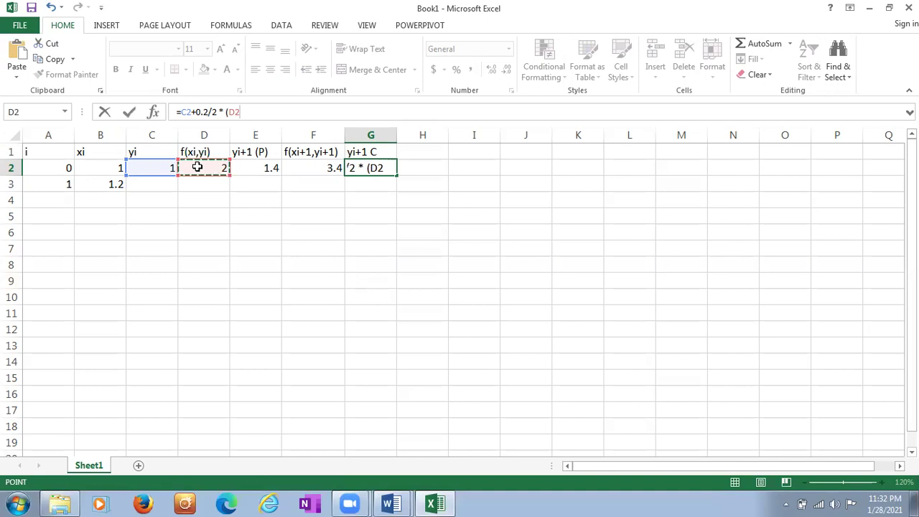
pyautogui.write('+')
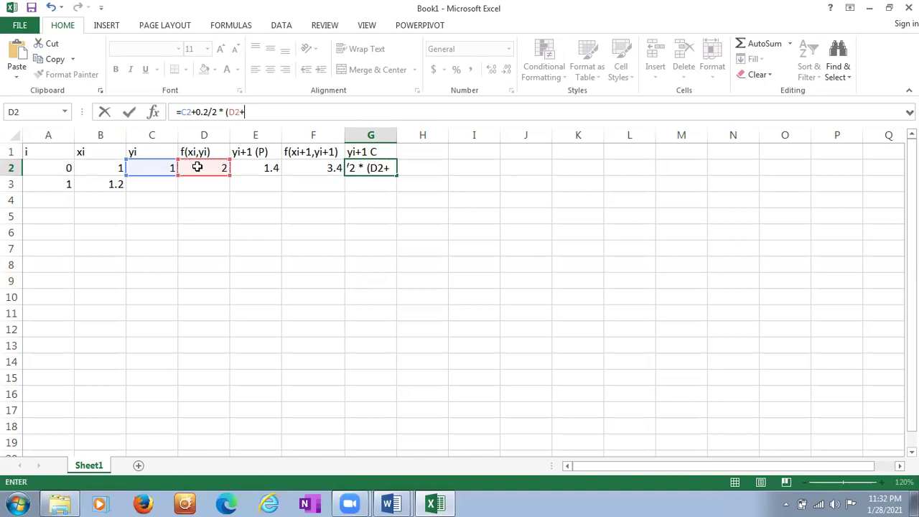
pyautogui.click(322, 169)
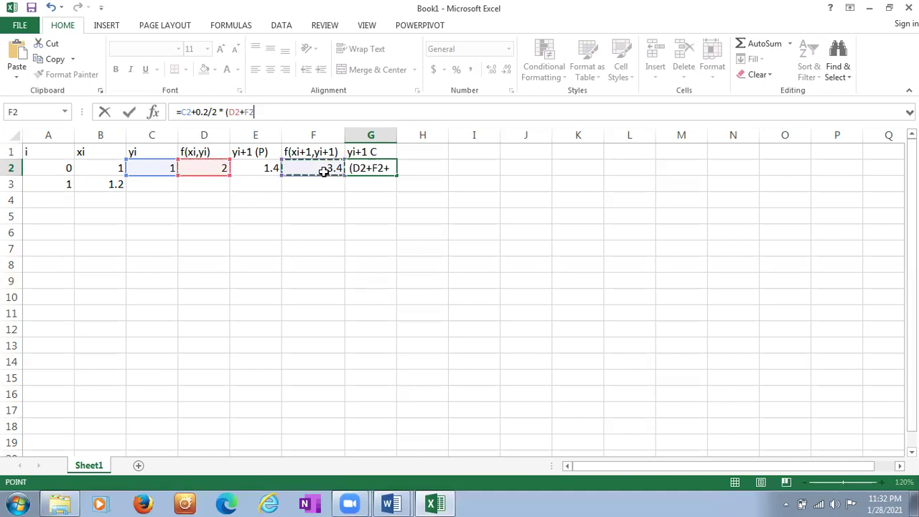
pyautogui.write(')')
pyautogui.press('Return')
# Step: Compare the corrector formula and value in cell G2 with the predictor in cell E2
pyautogui.click(375, 172)
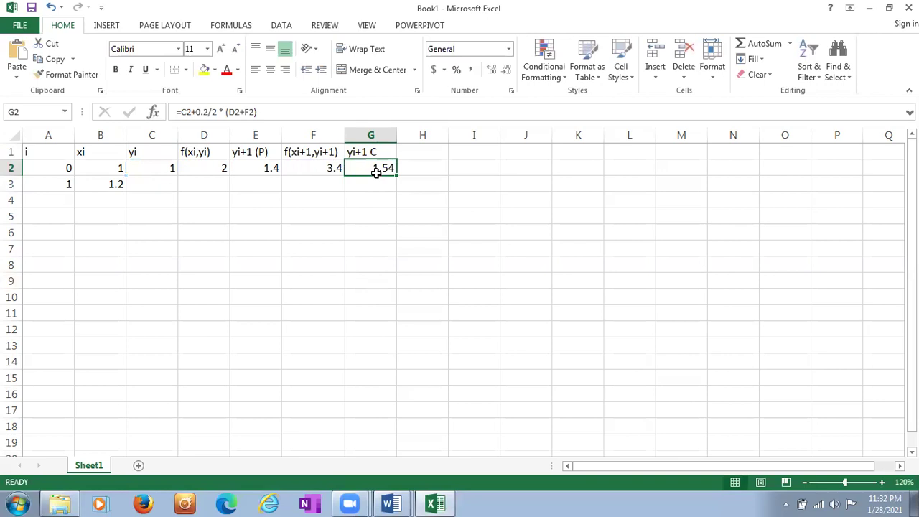
pyautogui.click(255, 168)
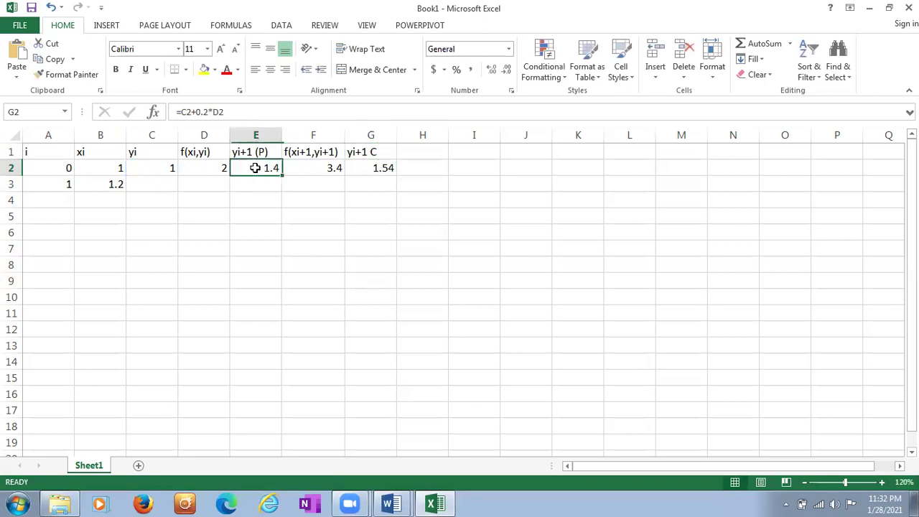
pyautogui.click(379, 167)
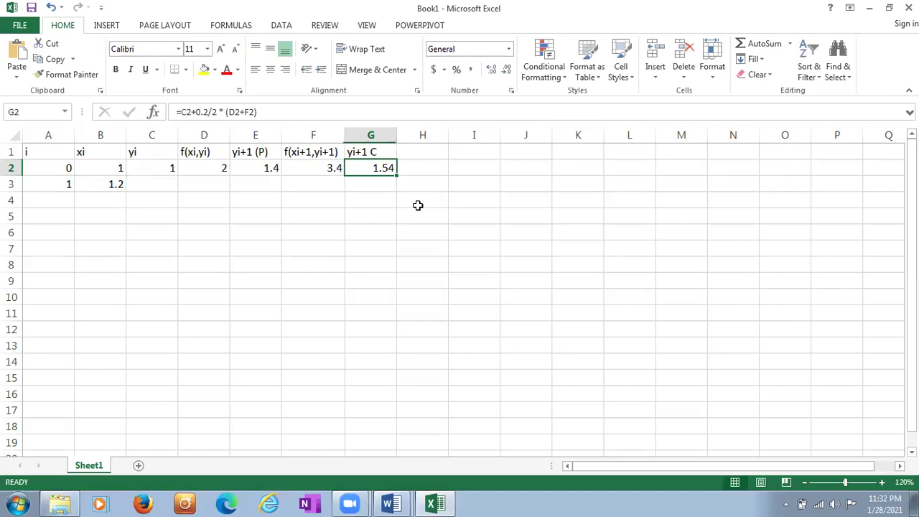
# Step: Carry the first corrector result into the yi column by entering =G2 in cell C3
pyautogui.click(65, 184)
pyautogui.press('Return')
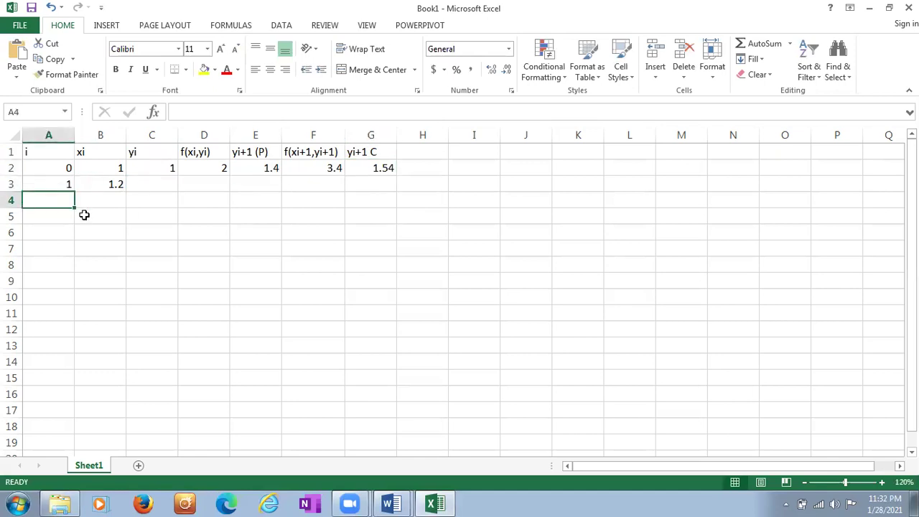
pyautogui.click(108, 184)
pyautogui.click(154, 184)
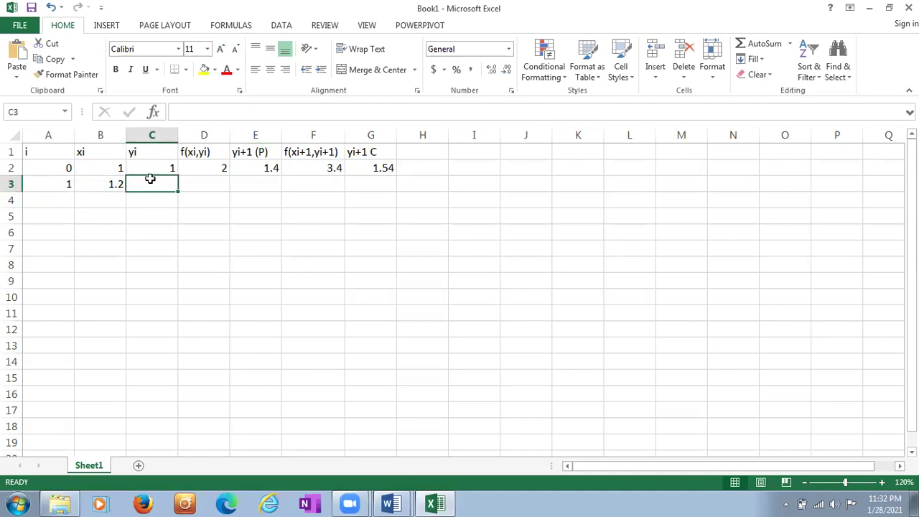
pyautogui.click(174, 171)
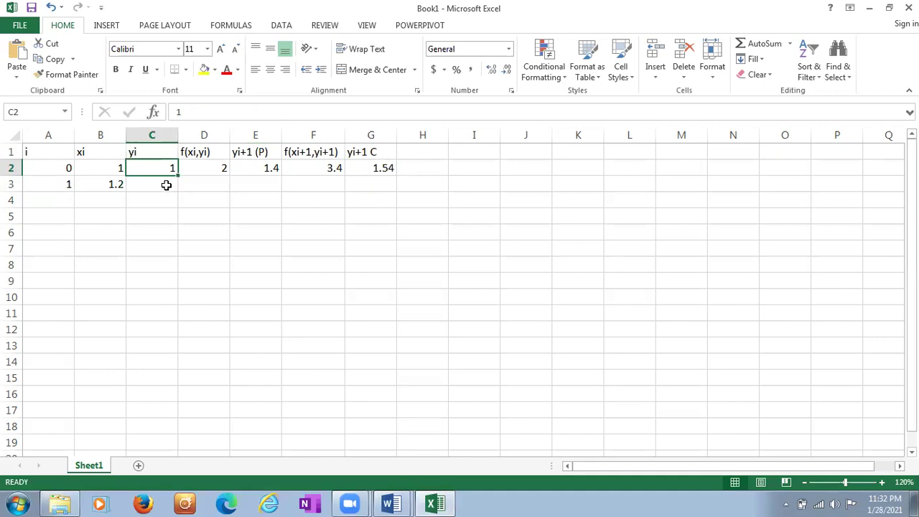
pyautogui.click(166, 185)
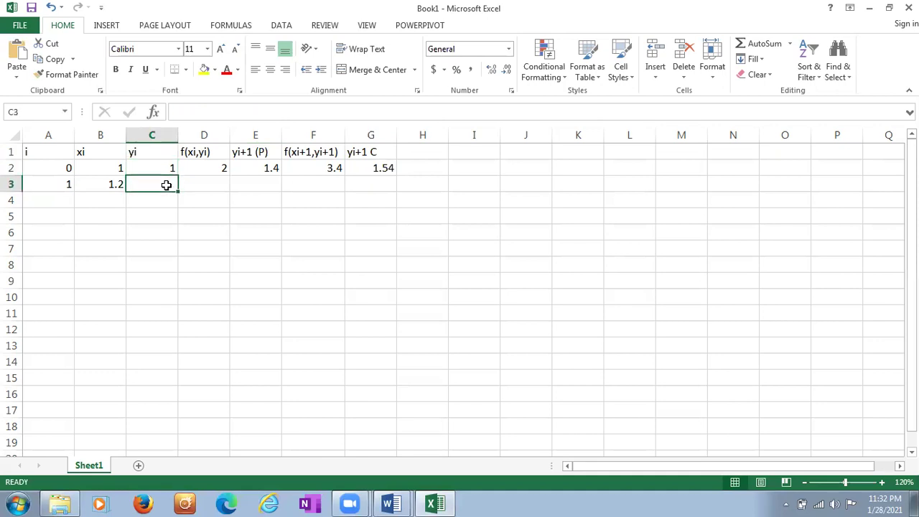
pyautogui.click(68, 184)
pyautogui.click(161, 185)
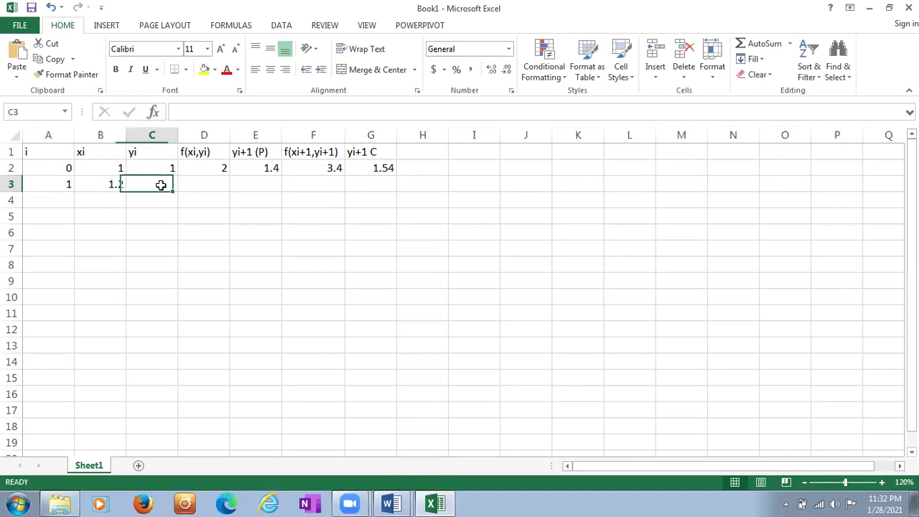
pyautogui.click(213, 109)
pyautogui.write('=')
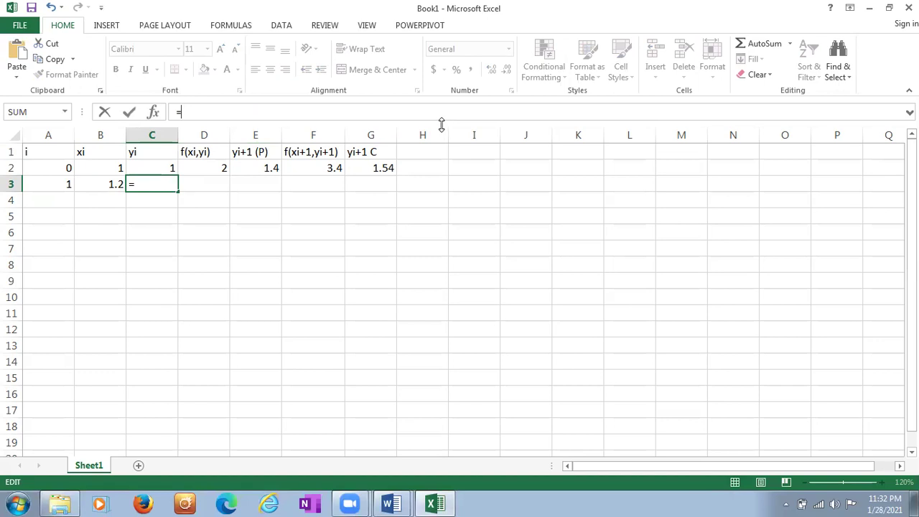
pyautogui.click(386, 165)
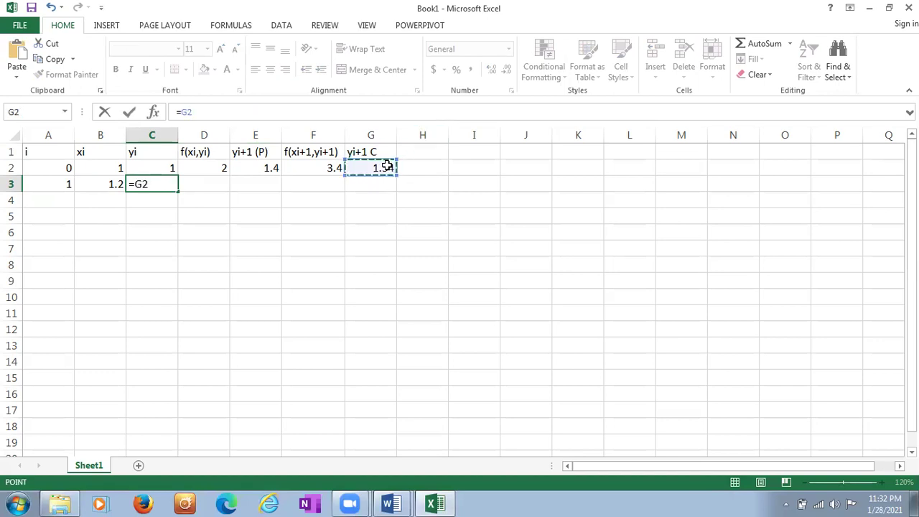
pyautogui.press('Return')
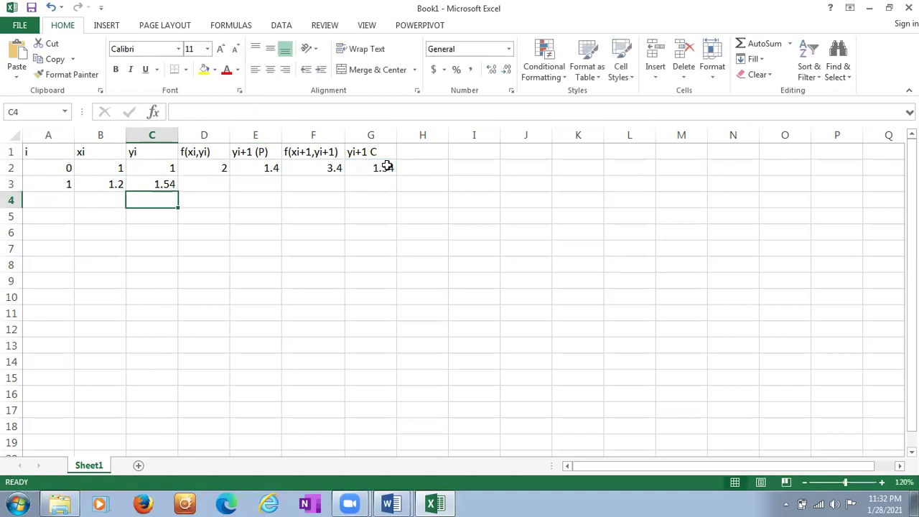
# Step: Fill the f(xi,yi), yi+1 (P) and f(xi+1,yi+1) formulas from D2, E2 and F2 down into row 3
pyautogui.click(218, 180)
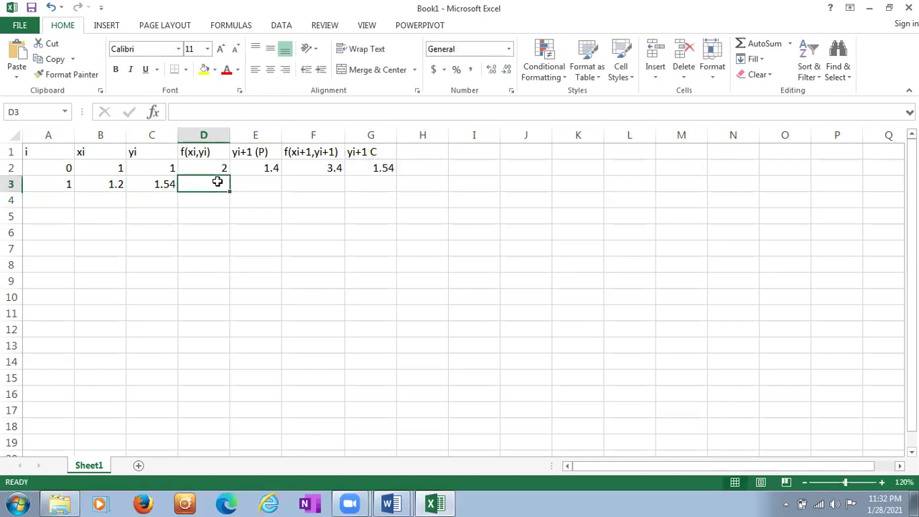
pyautogui.click(222, 168)
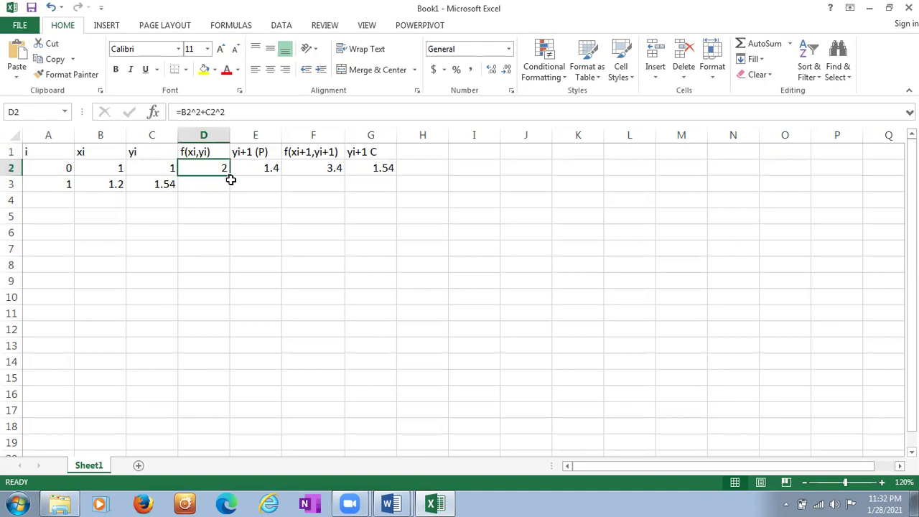
pyautogui.moveTo(230, 176); pyautogui.dragTo(236, 191)
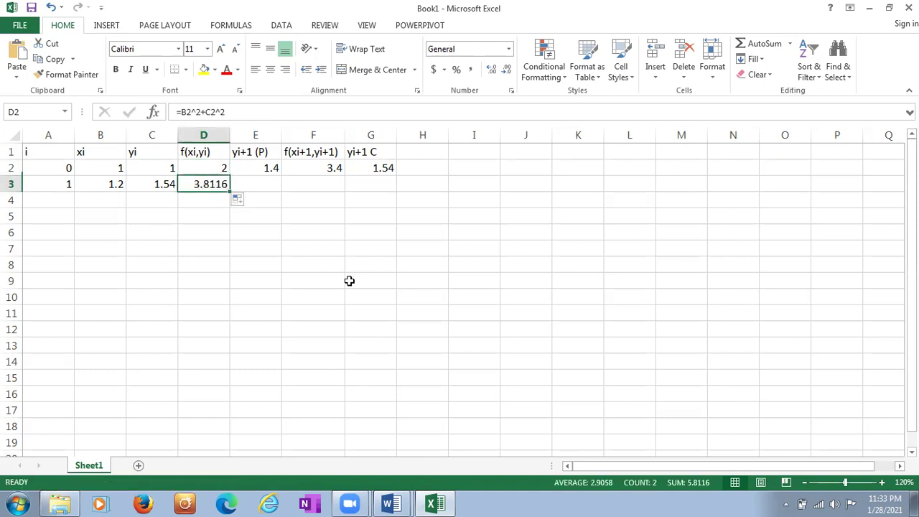
pyautogui.click(274, 168)
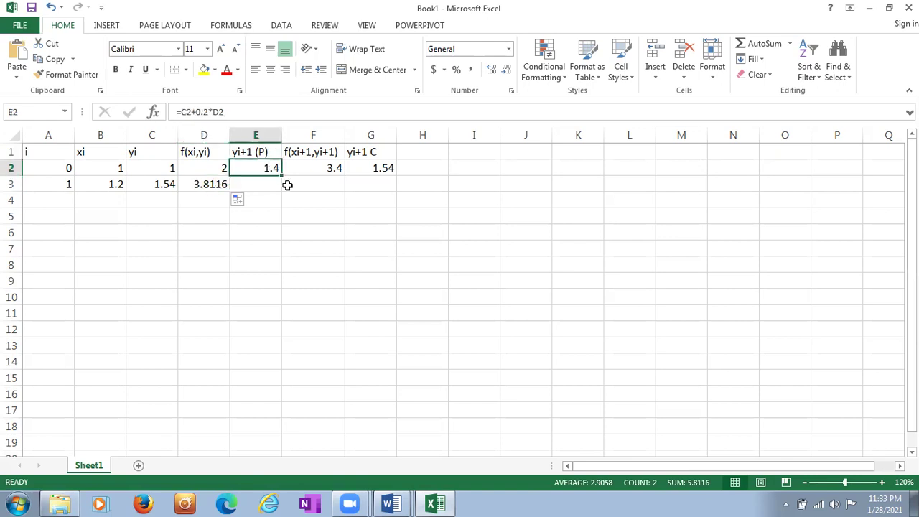
pyautogui.moveTo(280, 173); pyautogui.dragTo(282, 188)
pyautogui.click(335, 168)
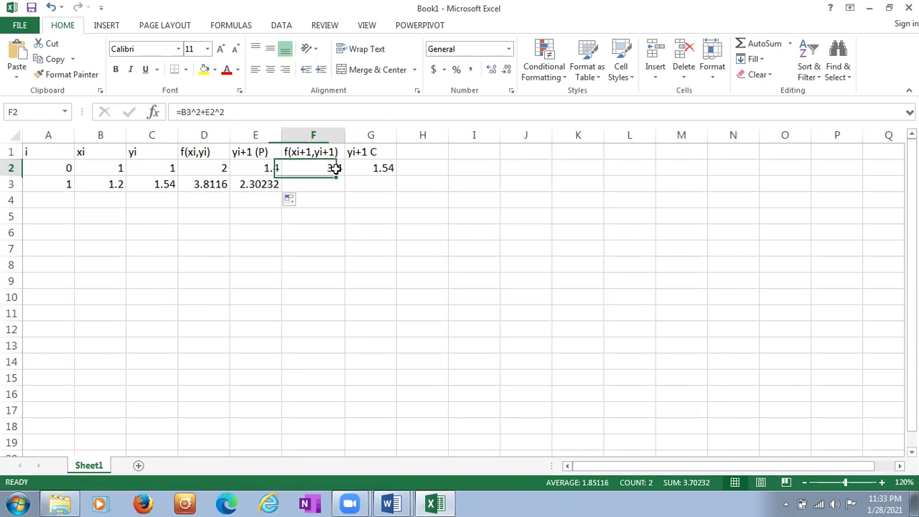
pyautogui.moveTo(344, 176); pyautogui.dragTo(348, 195)
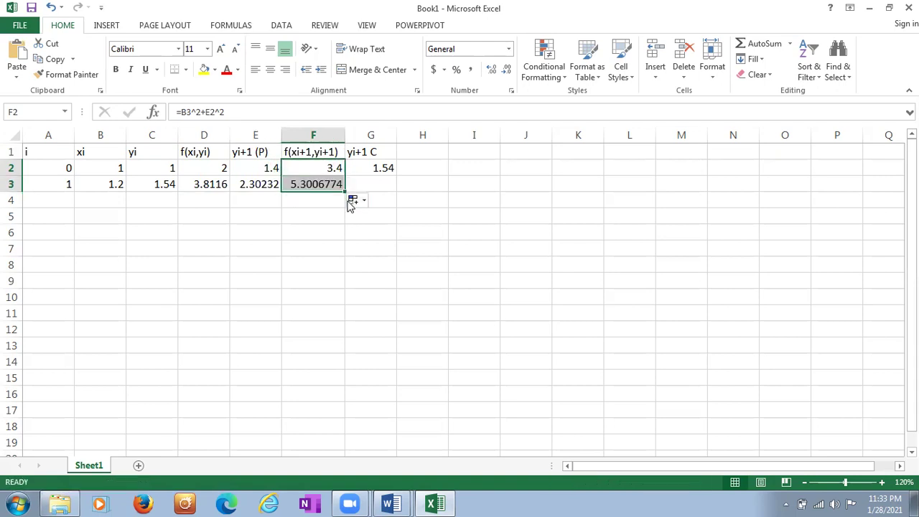
# Step: Enter 1.2+0.2 in cell B4 as the next xi value needed by the formula in F3
pyautogui.click(337, 185)
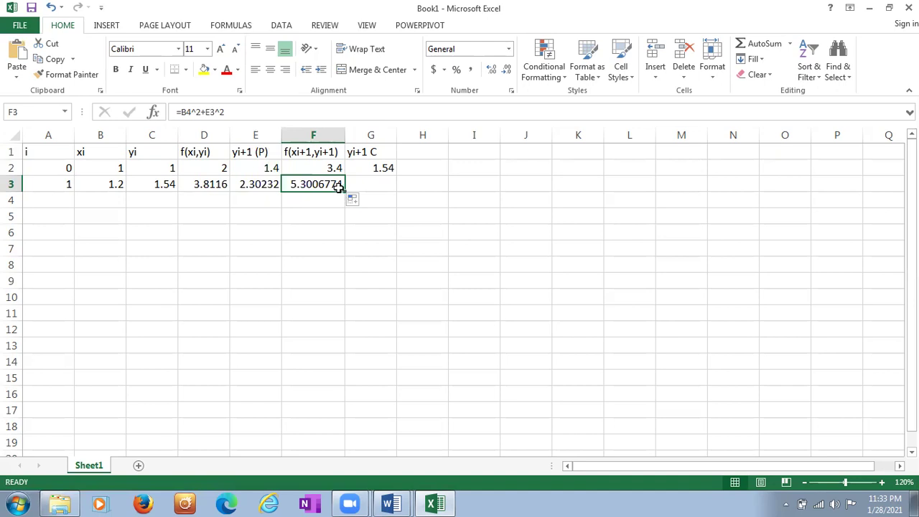
pyautogui.moveTo(338, 186); pyautogui.dragTo(335, 167)
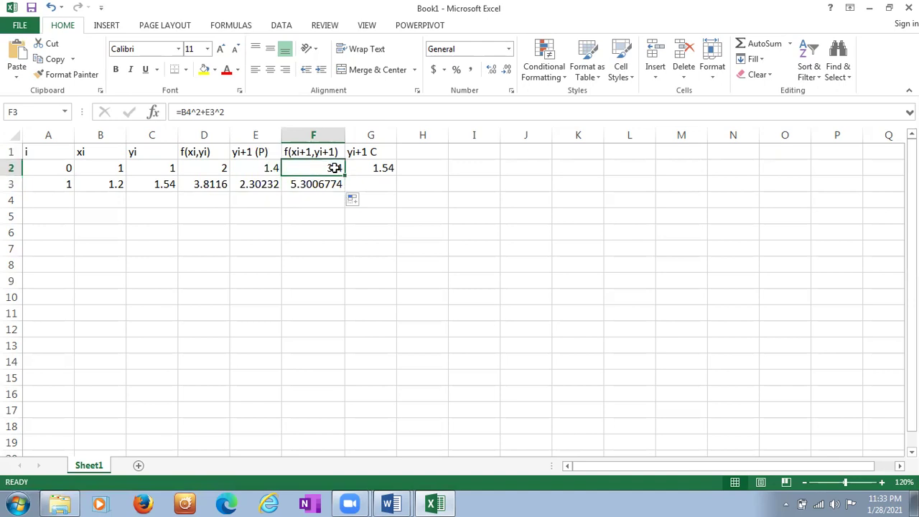
pyautogui.click(112, 184)
pyautogui.click(322, 165)
pyautogui.click(120, 185)
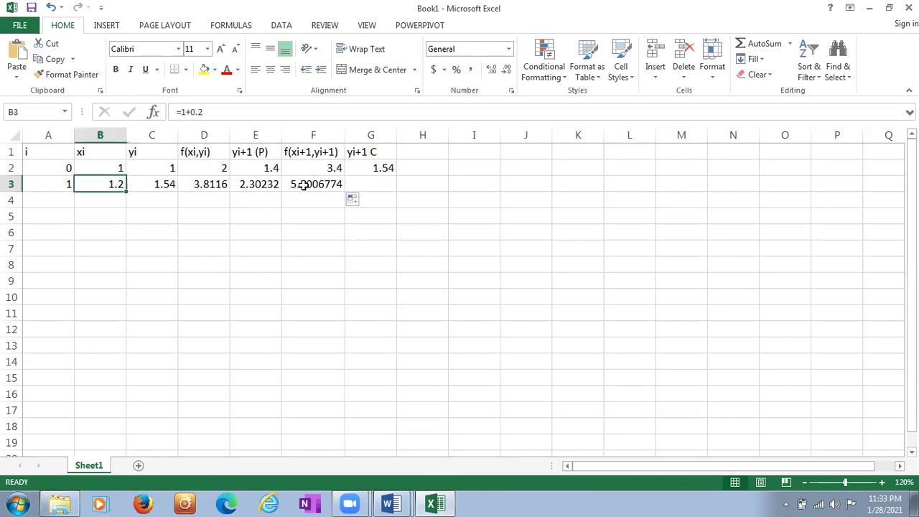
pyautogui.click(304, 185)
pyautogui.click(105, 201)
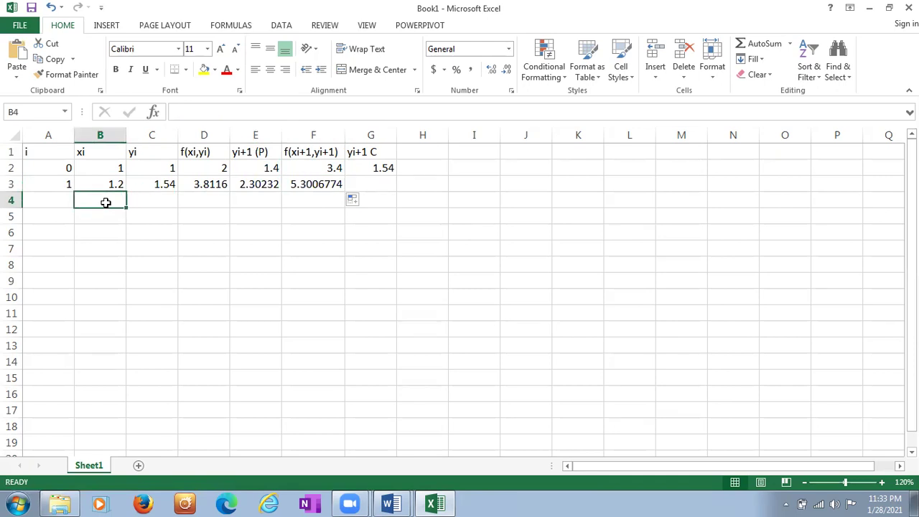
pyautogui.write('1.2+0.2')
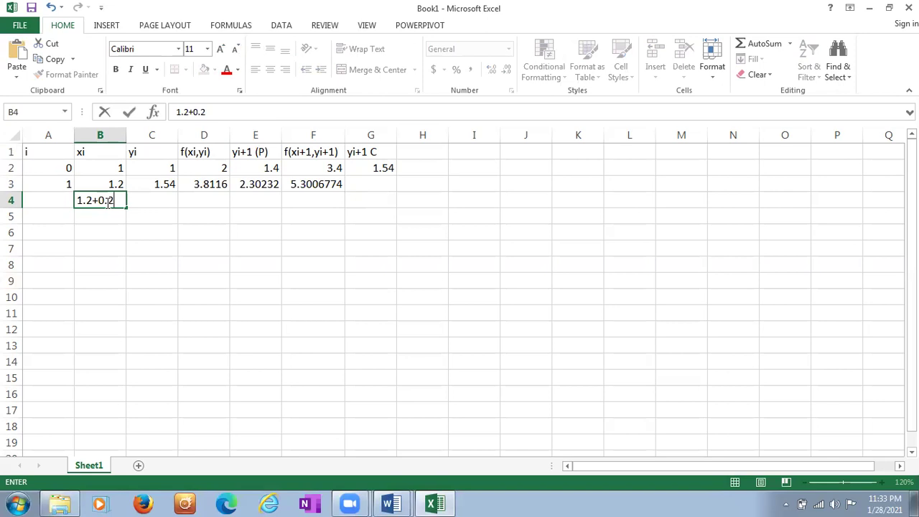
pyautogui.press('Return')
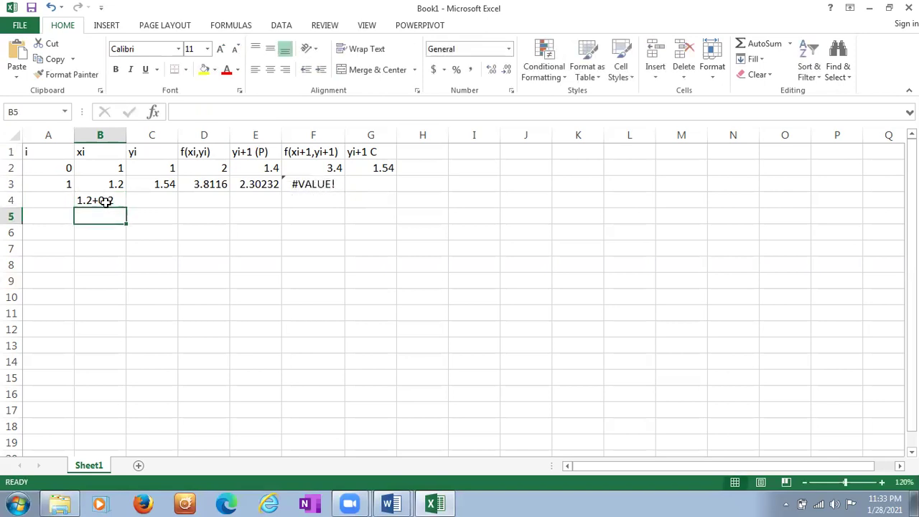
# Step: Turn the entry in cell B4 into the formula =1.2+0.2
pyautogui.click(107, 200)
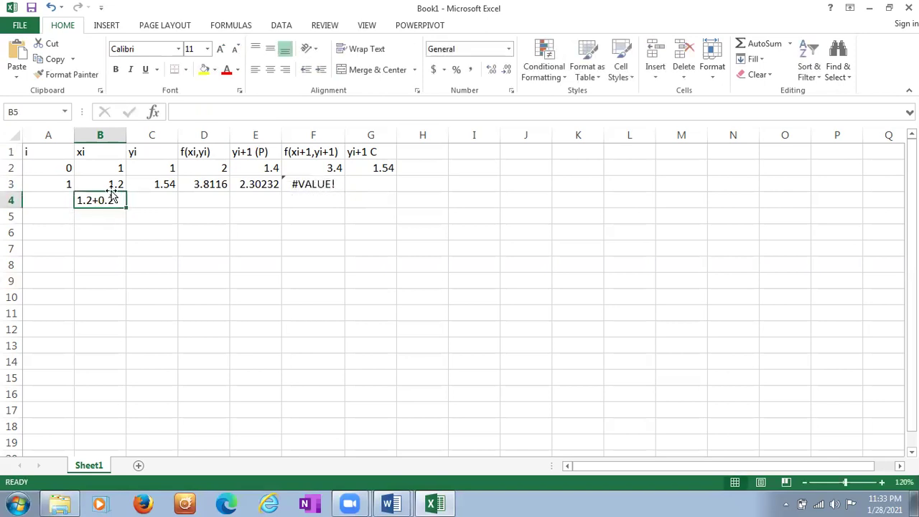
pyautogui.click(173, 113)
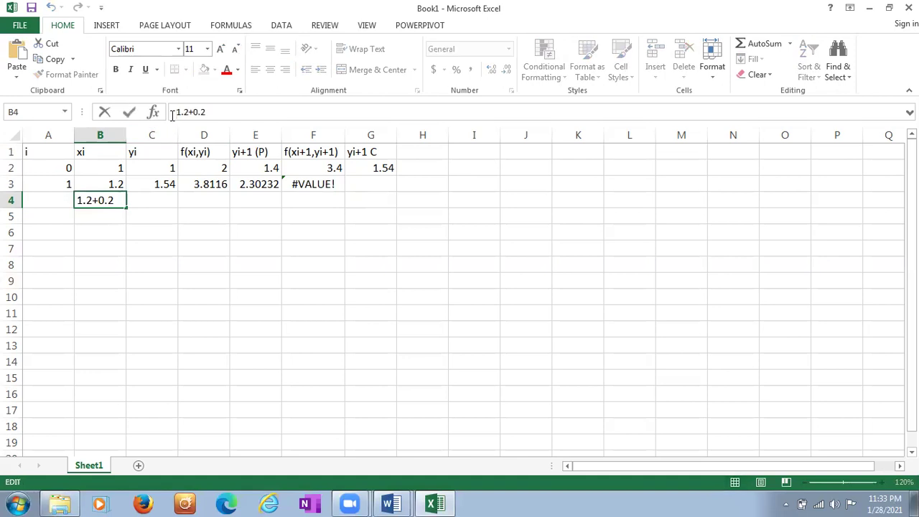
pyautogui.write('=')
pyautogui.press('Return')
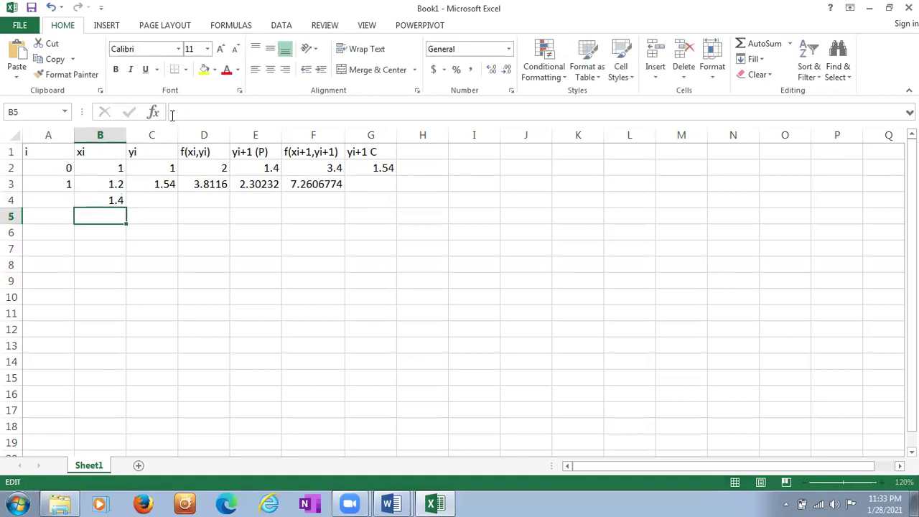
# Step: Review the xi values in B2 to B4 and enter the index 2 in cell A4
pyautogui.click(110, 173)
pyautogui.click(115, 184)
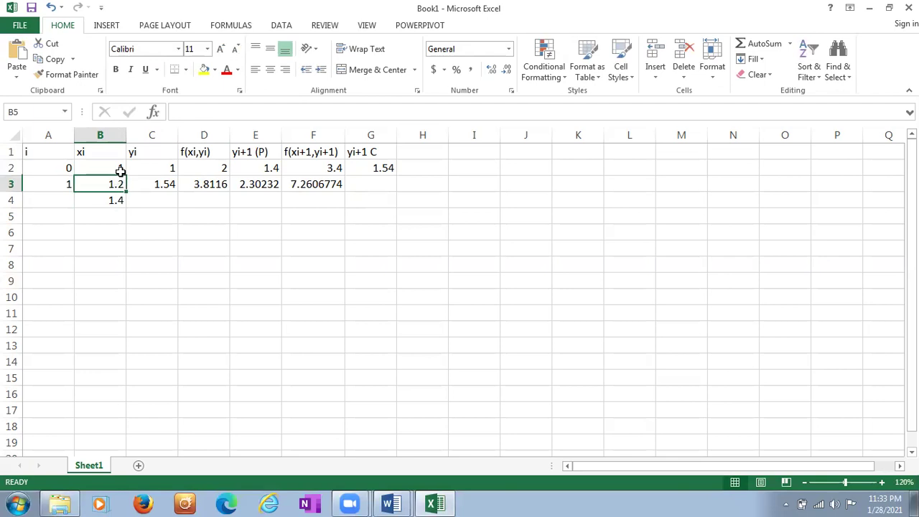
pyautogui.click(118, 171)
pyautogui.click(115, 182)
pyautogui.click(116, 198)
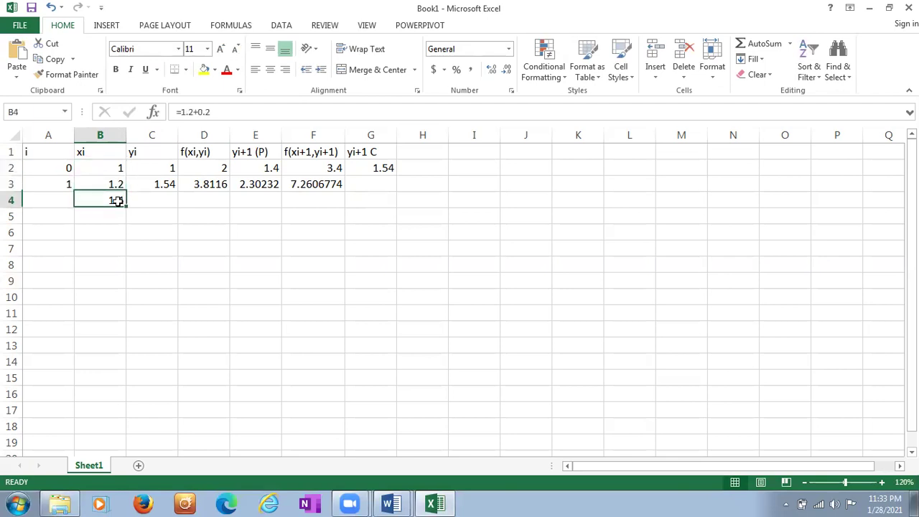
pyautogui.click(62, 201)
pyautogui.write('2')
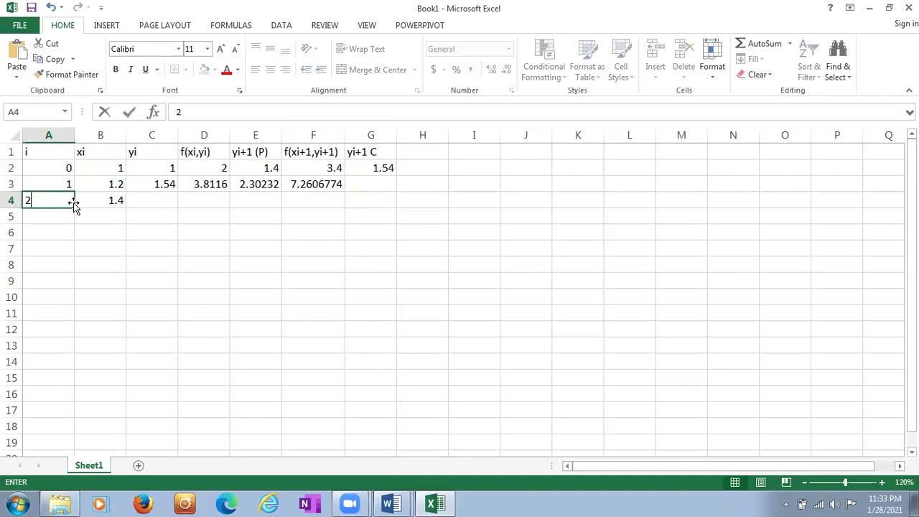
pyautogui.click(307, 184)
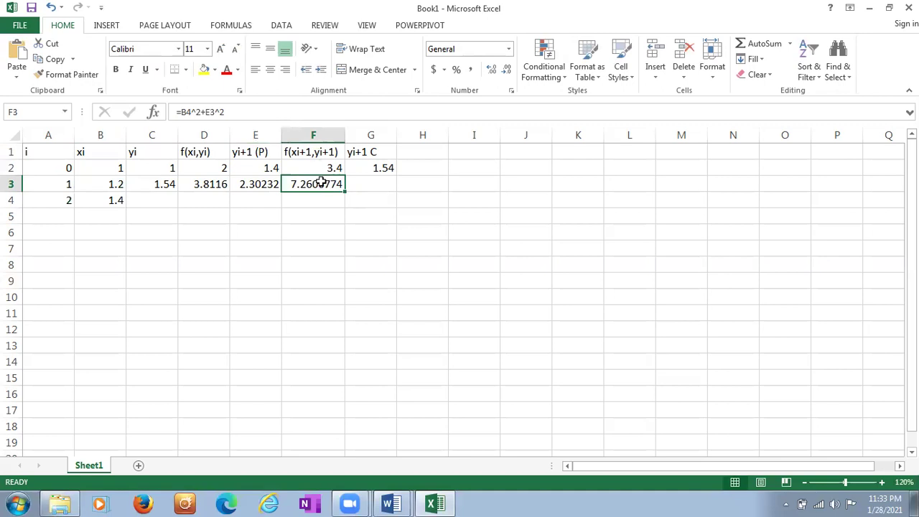
# Step: Fill the yi formula from cell C3 down into C4 so that it references G3
pyautogui.click(115, 200)
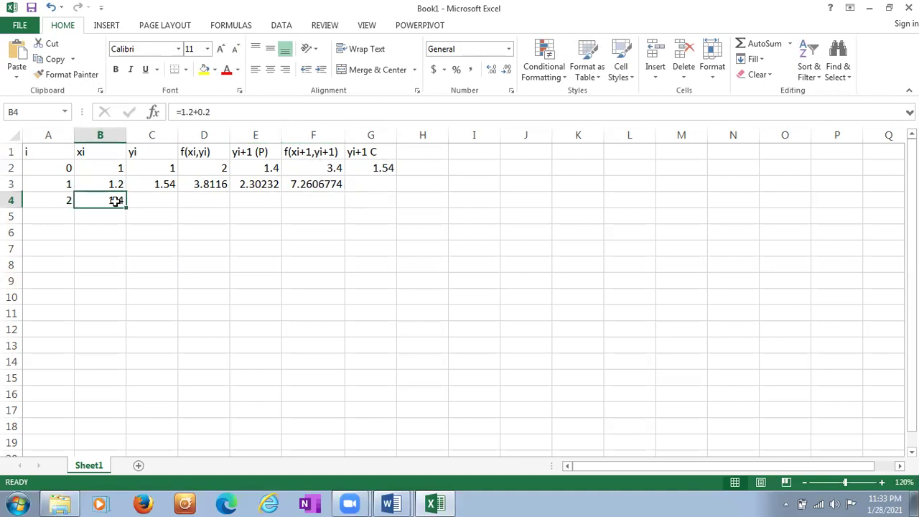
pyautogui.click(166, 185)
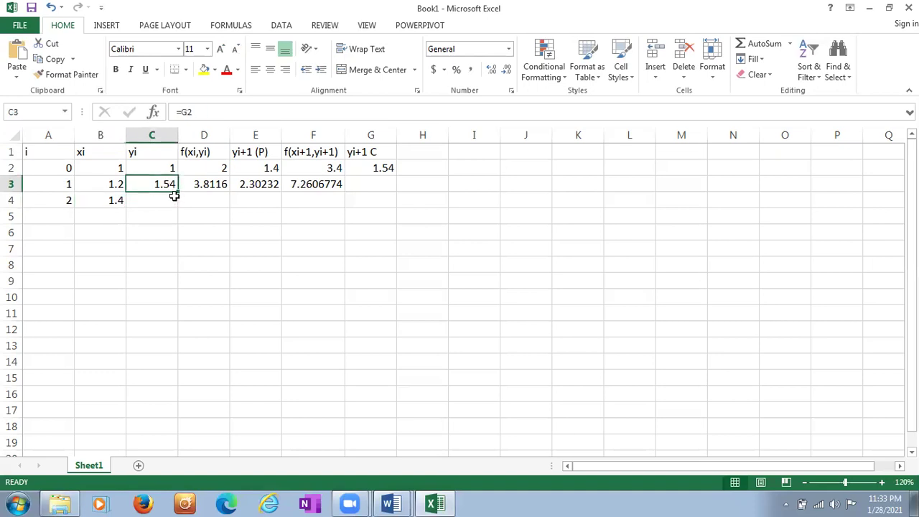
pyautogui.moveTo(178, 189); pyautogui.dragTo(175, 203)
pyautogui.click(165, 201)
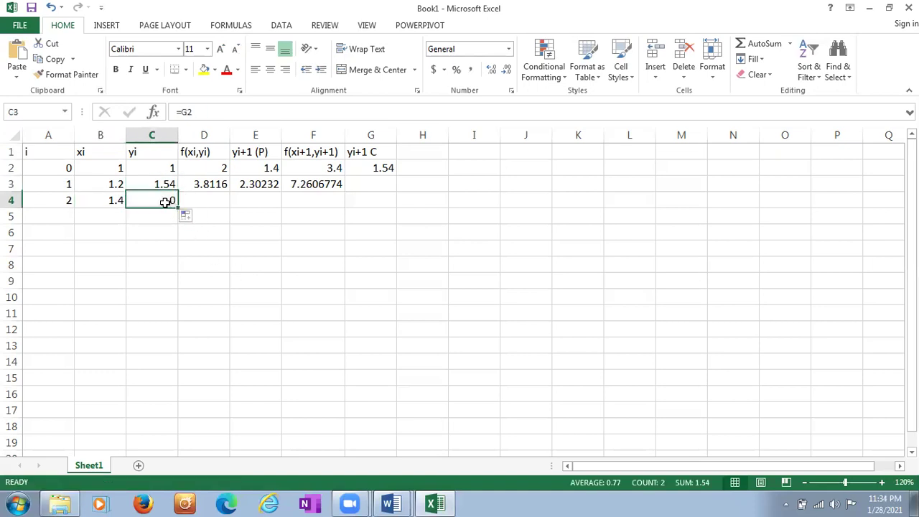
# Step: Fill the corrector formula from cell G2 down into G3 and check the linked yi cell C4
pyautogui.click(158, 185)
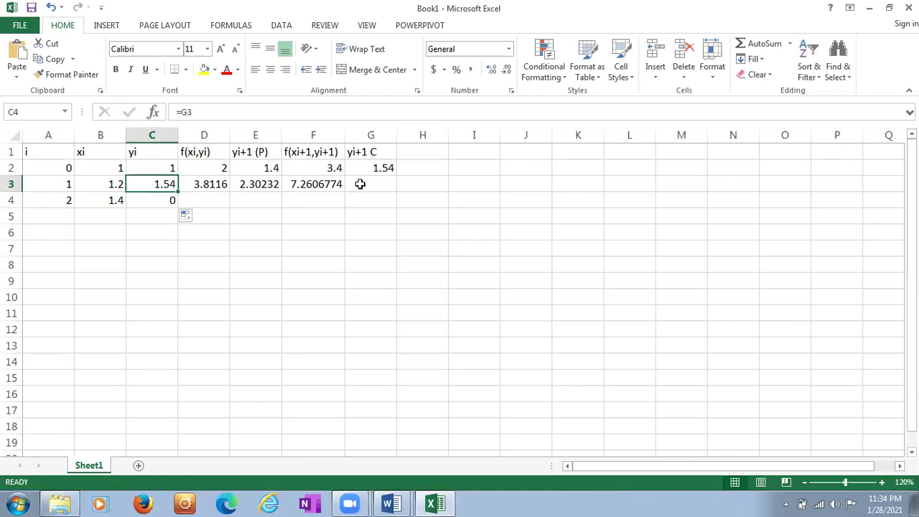
pyautogui.click(355, 183)
pyautogui.click(381, 170)
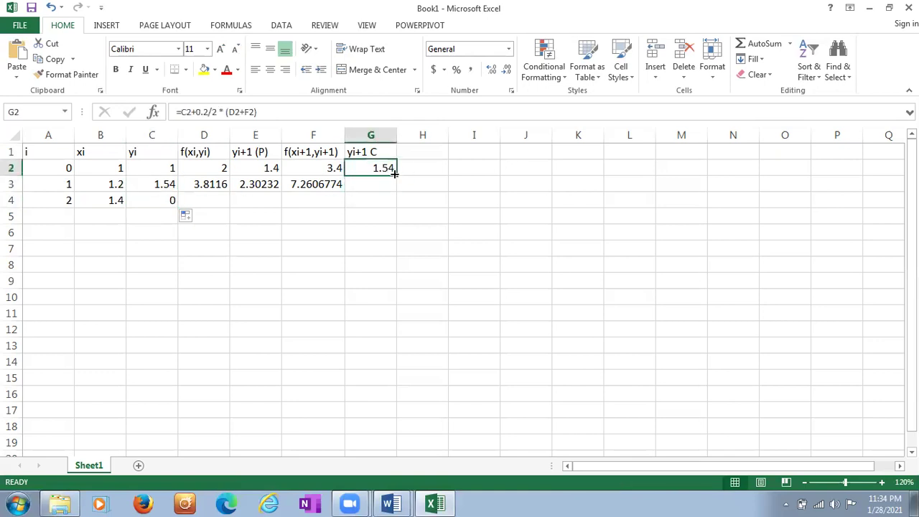
pyautogui.moveTo(397, 181); pyautogui.dragTo(397, 191)
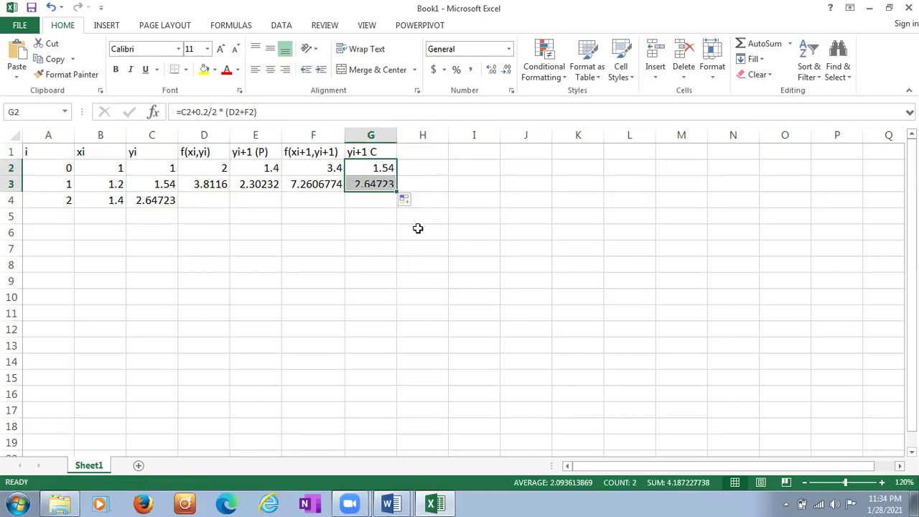
pyautogui.click(147, 201)
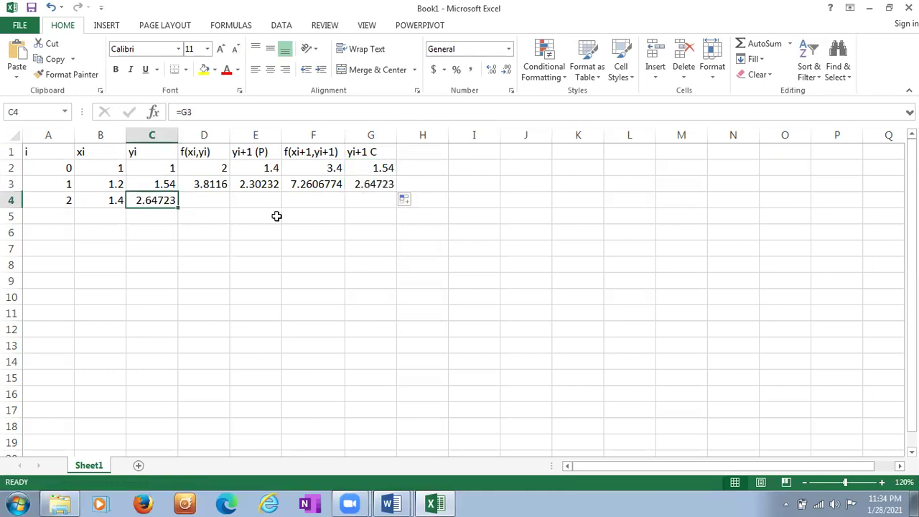
# Step: Fill the f(xi,yi) formula from D3 into D4 and the predictor formula from E3 into E4
pyautogui.click(203, 186)
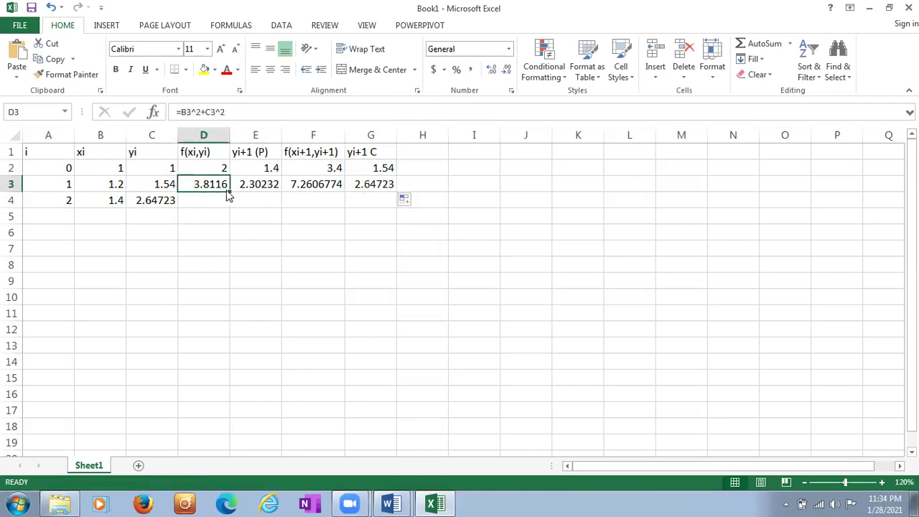
pyautogui.moveTo(228, 191); pyautogui.dragTo(232, 211)
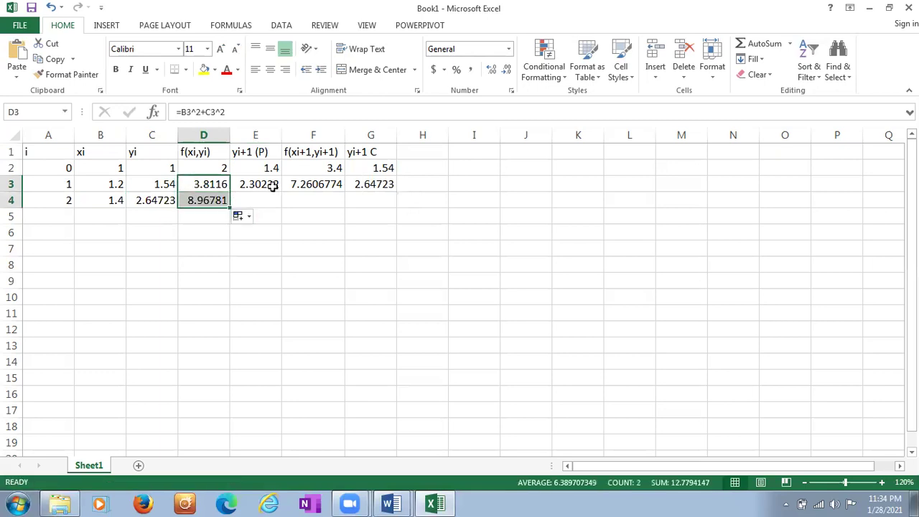
pyautogui.click(273, 185)
pyautogui.moveTo(282, 194); pyautogui.dragTo(282, 205)
pyautogui.click(315, 202)
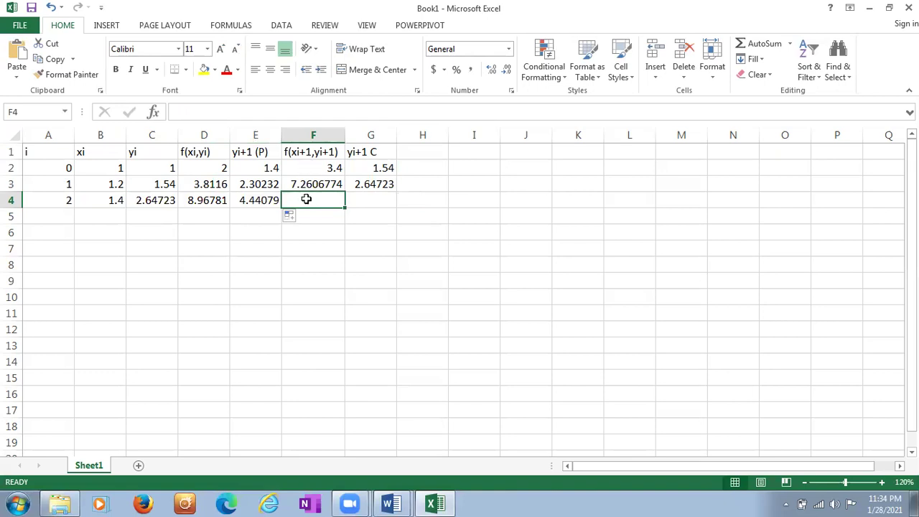
pyautogui.click(101, 216)
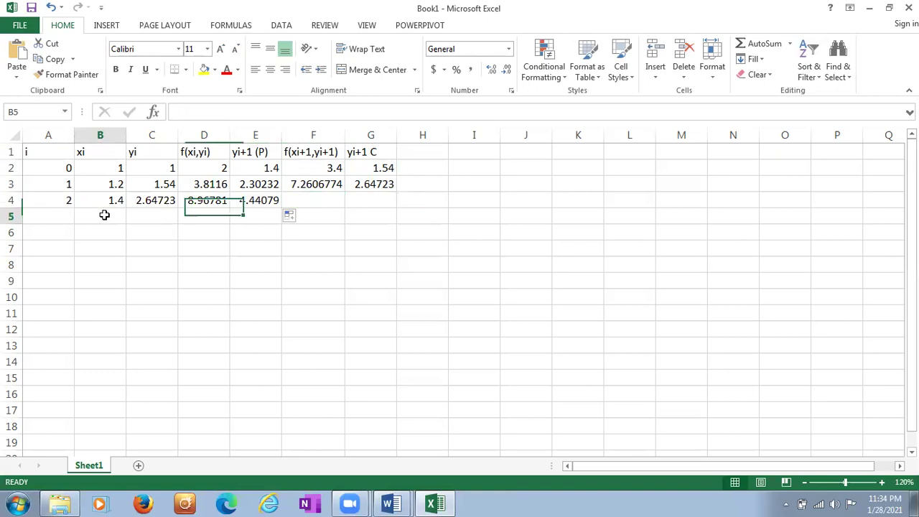
pyautogui.click(304, 196)
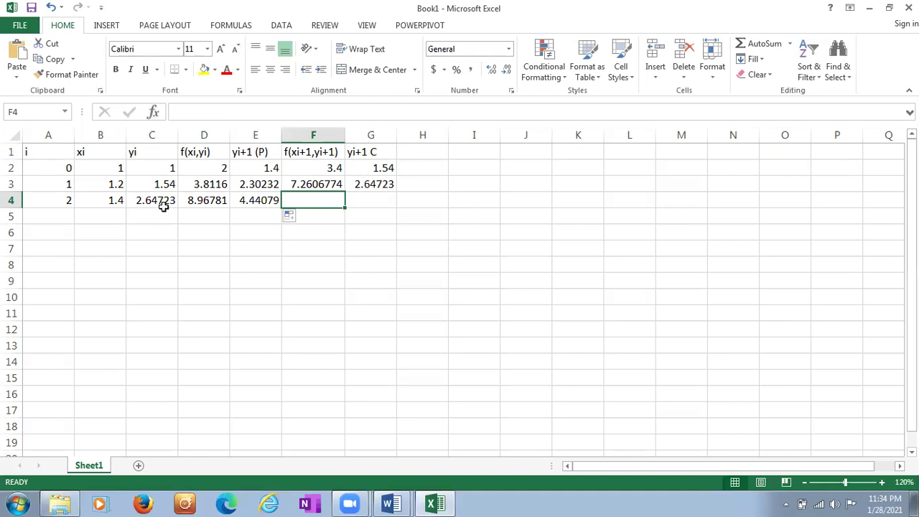
# Step: Enter the indices 3, 4, 5 and 6 in cells A5 to A8
pyautogui.click(56, 214)
pyautogui.write('3')
pyautogui.press('Return')
pyautogui.write('4')
pyautogui.press('Return')
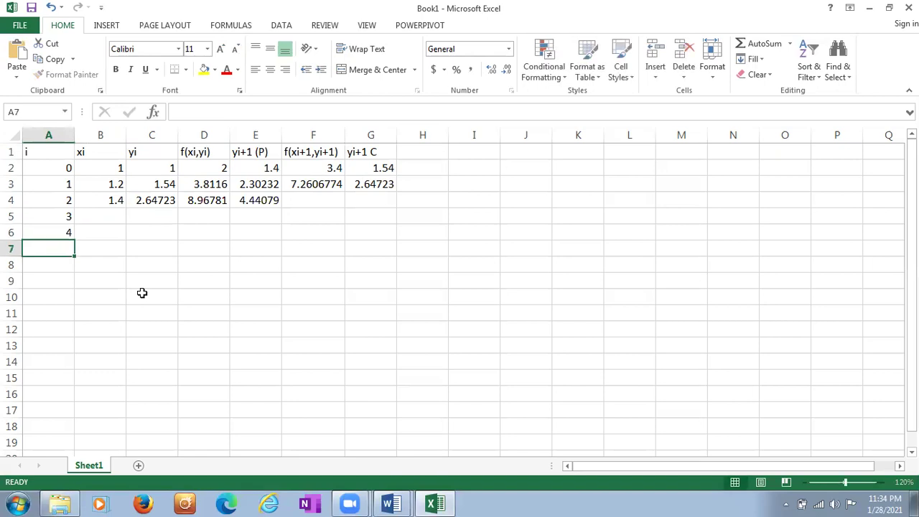
pyautogui.write('5')
pyautogui.press('Return')
pyautogui.write('6')
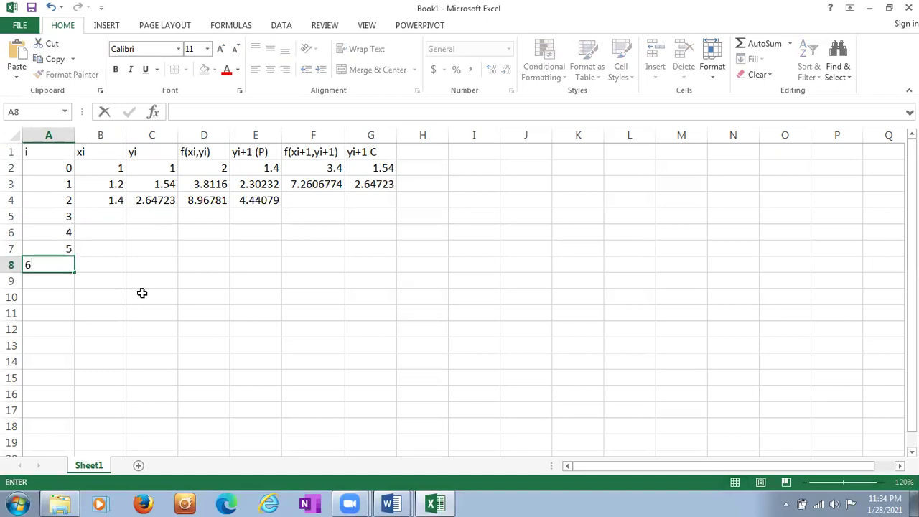
pyautogui.press('Tab')
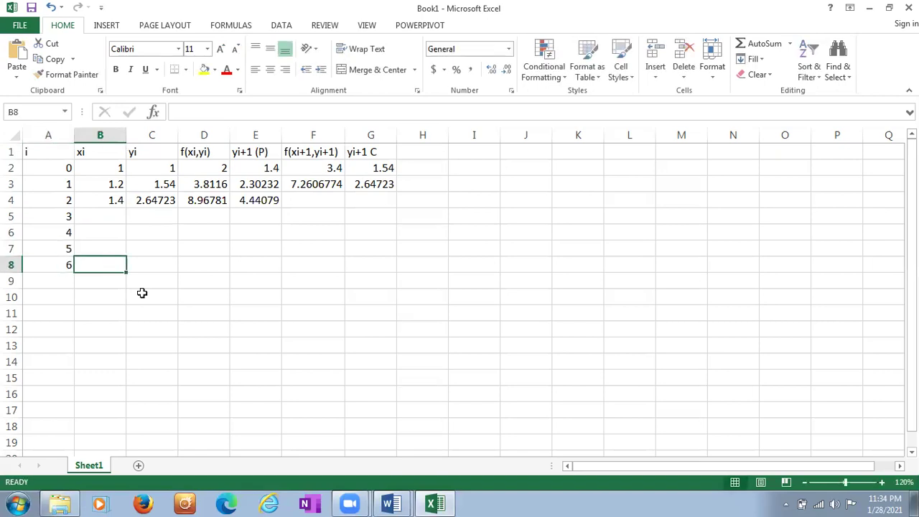
# Step: Fill the xi formula from B4 down to B8 and compare the formulas in B3 and B4
pyautogui.click(106, 204)
pyautogui.moveTo(126, 210); pyautogui.dragTo(134, 267)
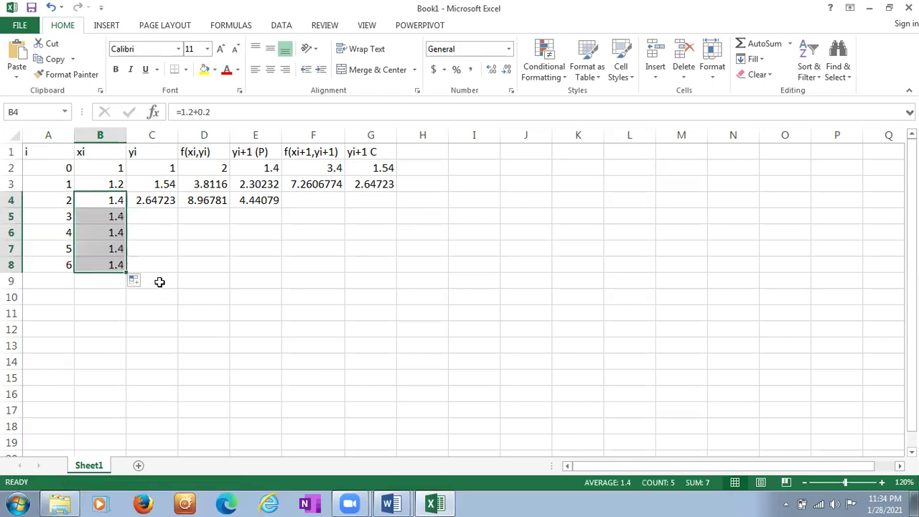
pyautogui.click(117, 181)
pyautogui.click(117, 195)
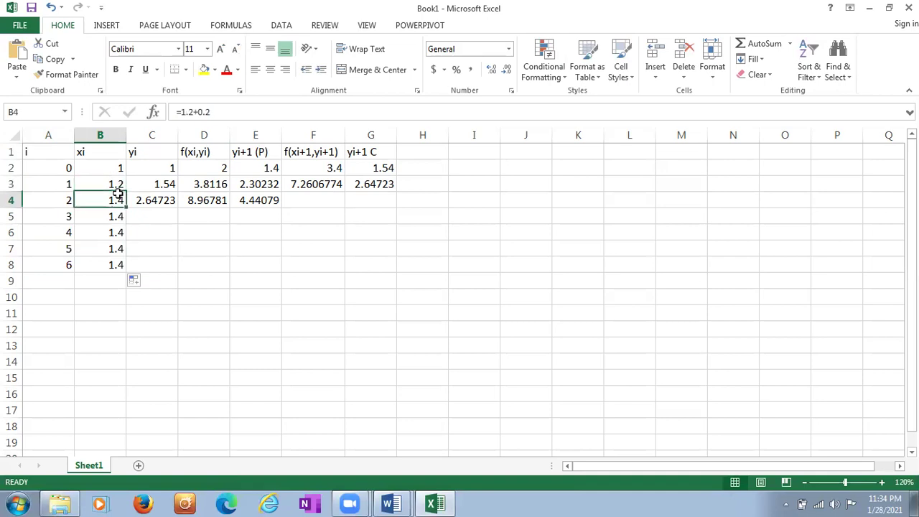
pyautogui.click(117, 181)
pyautogui.click(122, 200)
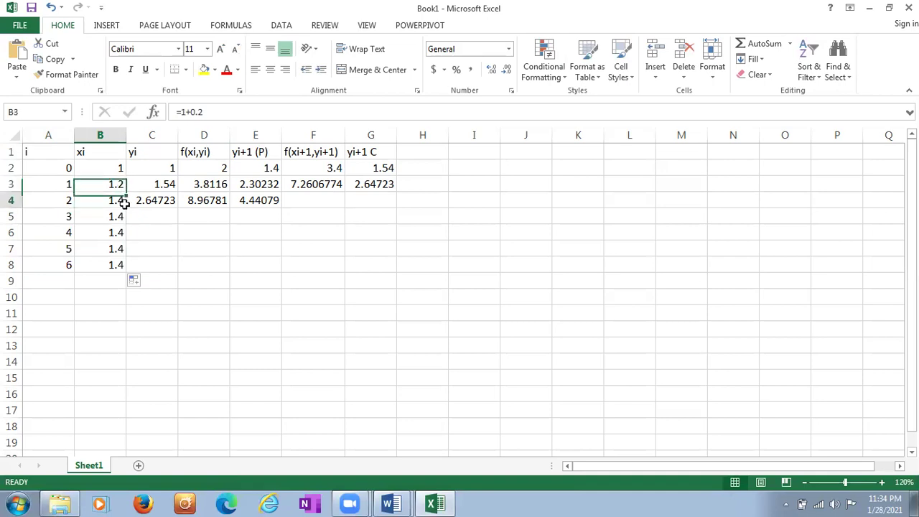
pyautogui.click(119, 183)
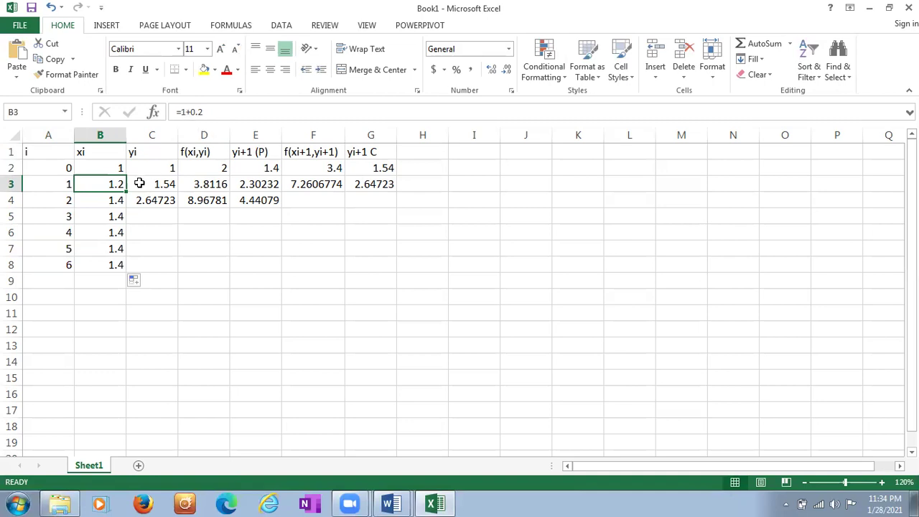
pyautogui.click(116, 199)
# Step: Enter the xi values 1.6, 1.8, 2 and 2.2 in cells B5 to B8
pyautogui.click(124, 219)
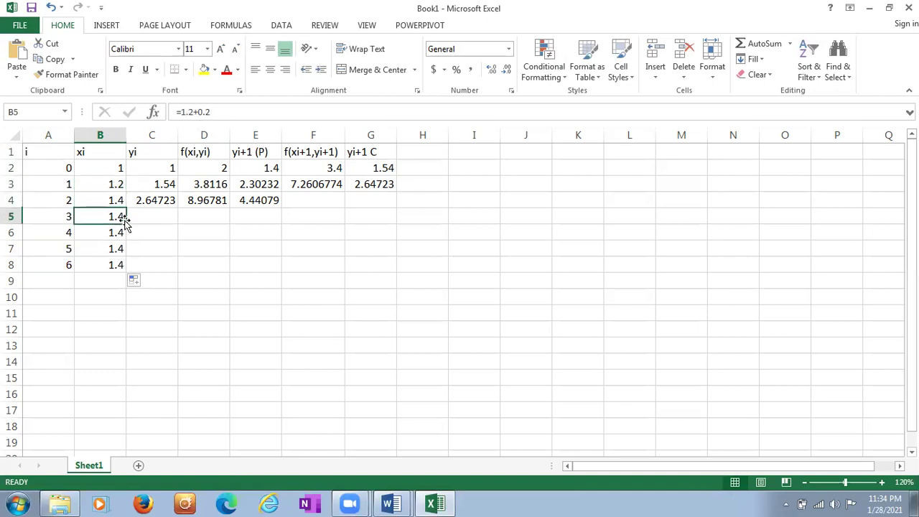
pyautogui.write('1.')
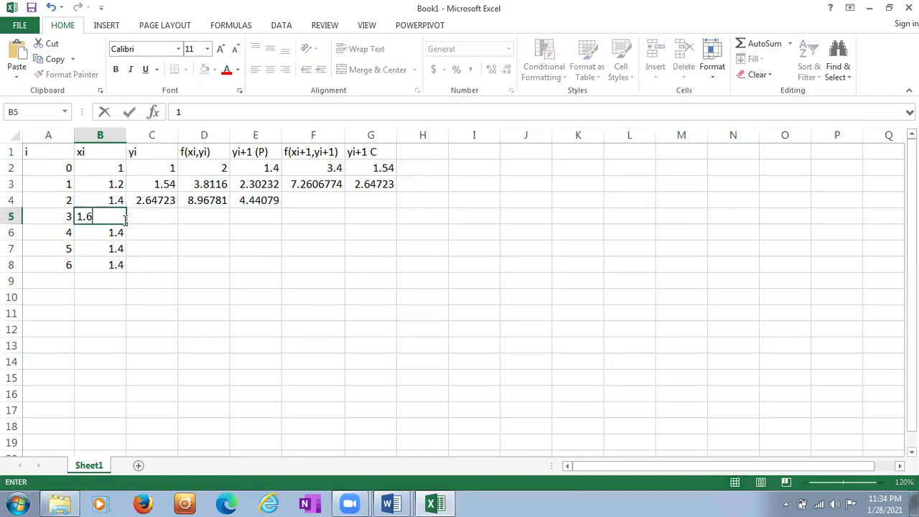
pyautogui.press('Return')
pyautogui.write('1.')
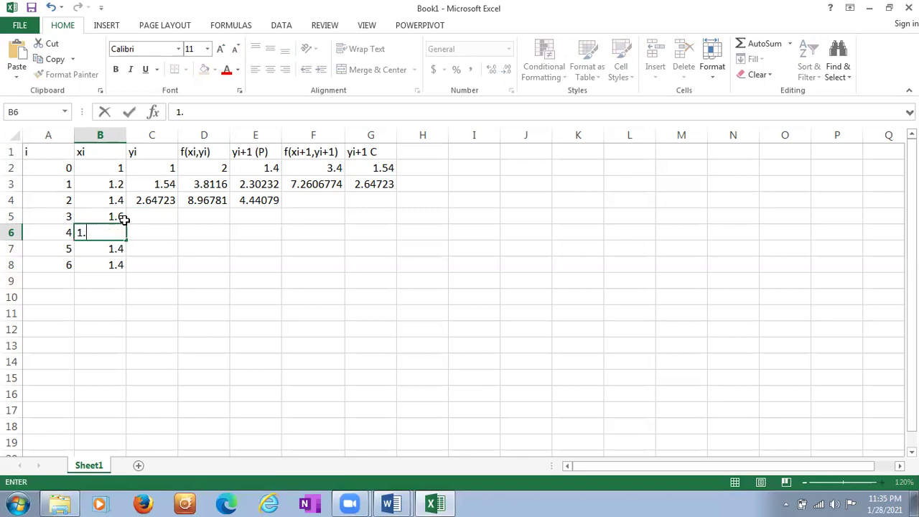
pyautogui.write('8')
pyautogui.press('Return')
pyautogui.write('2')
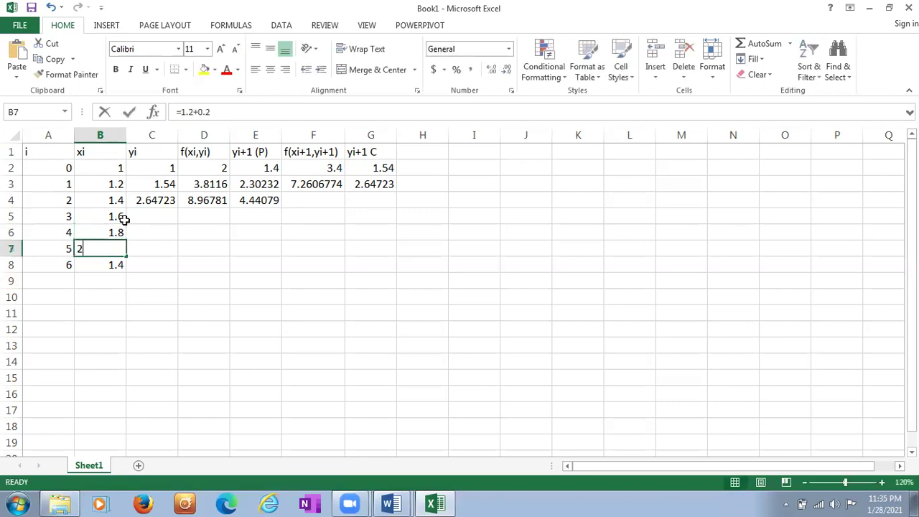
pyautogui.press('Return')
pyautogui.write('2.2')
pyautogui.press('Return')
pyautogui.press('Up')
pyautogui.press('Up')
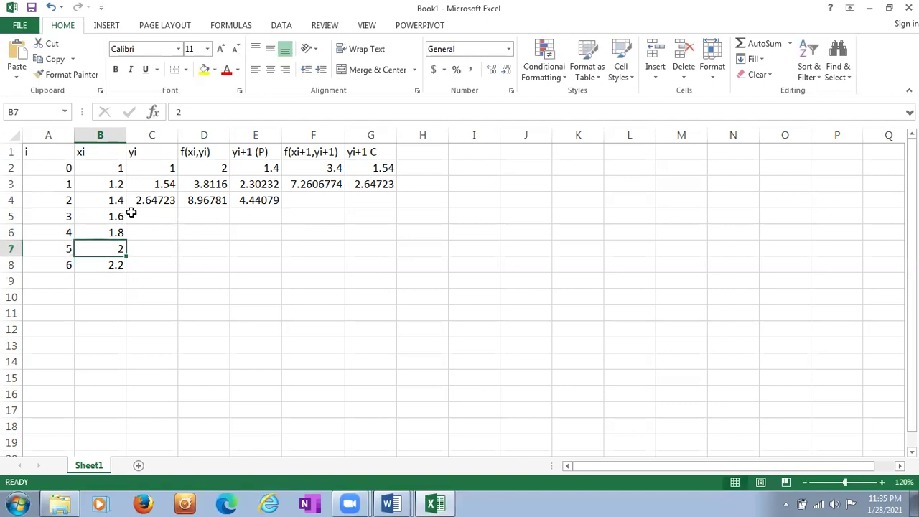
# Step: Change the xi formula in cell B3 to =B2+0.2
pyautogui.click(117, 183)
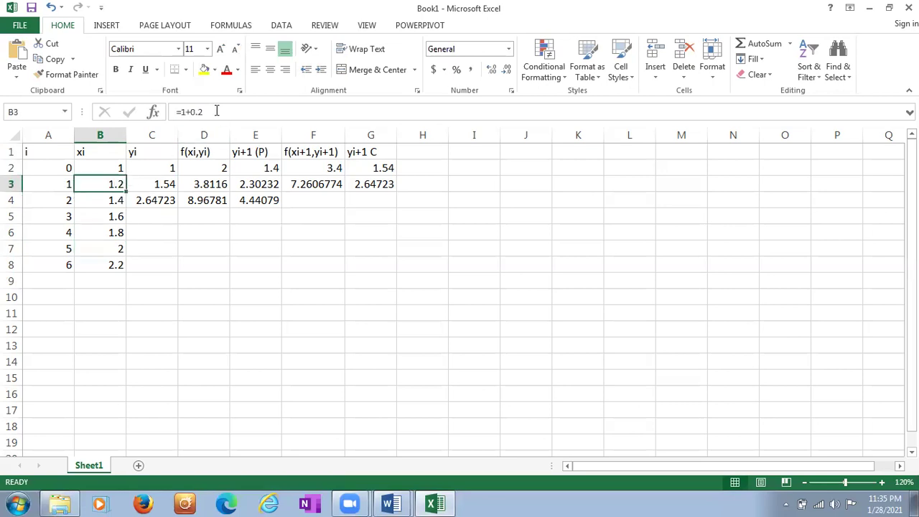
pyautogui.click(206, 111)
pyautogui.press('BackSpace')
pyautogui.press('BackSpace')
pyautogui.press('BackSpace')
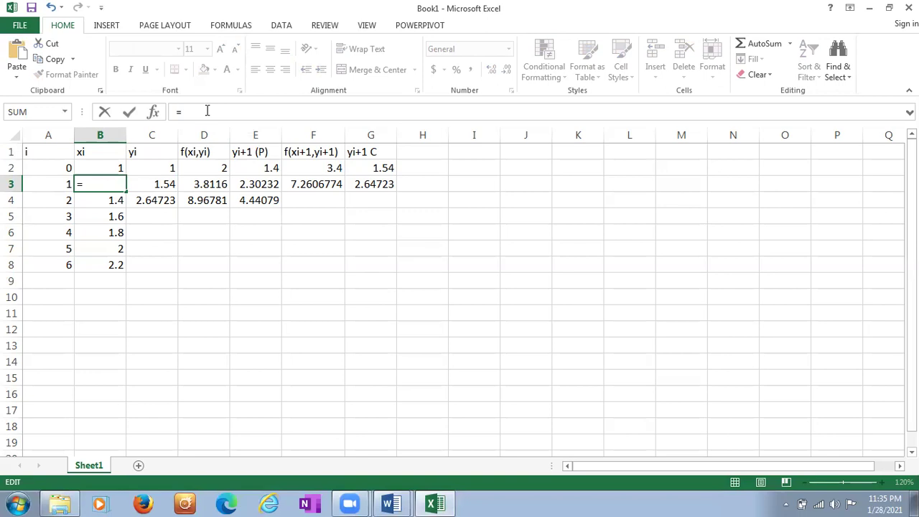
pyautogui.click(119, 168)
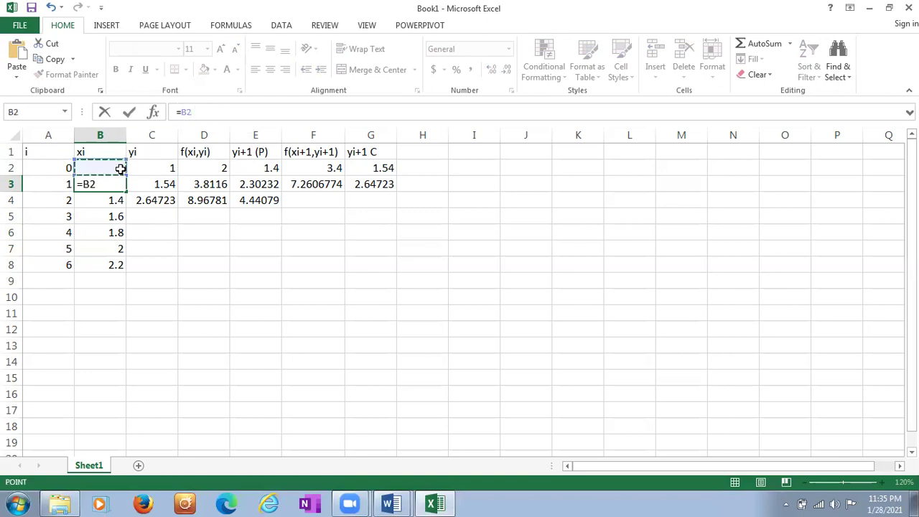
pyautogui.write('+')
pyautogui.press('Return')
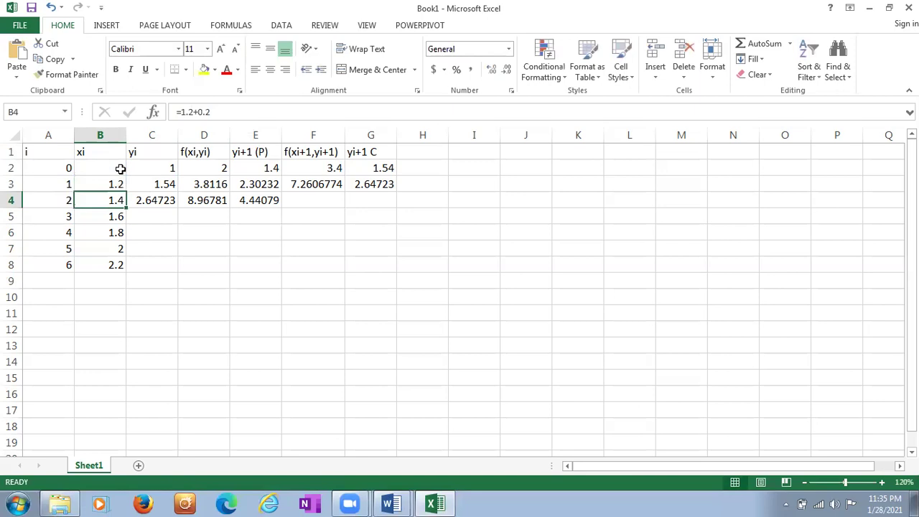
# Step: Fill the xi formula from B3 down to B8 and check the filled cells without replacing any data
pyautogui.click(122, 184)
pyautogui.moveTo(126, 192); pyautogui.dragTo(131, 273)
pyautogui.click(121, 232)
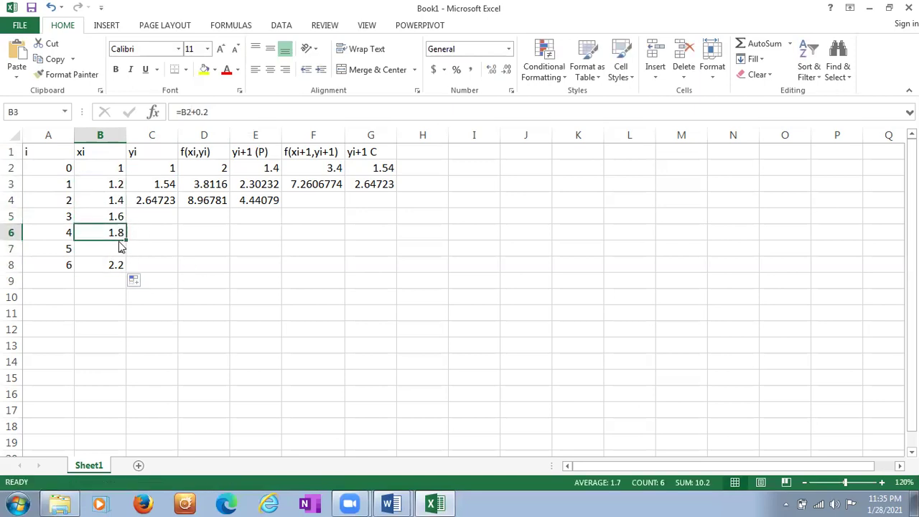
pyautogui.moveTo(121, 243); pyautogui.dragTo(120, 249)
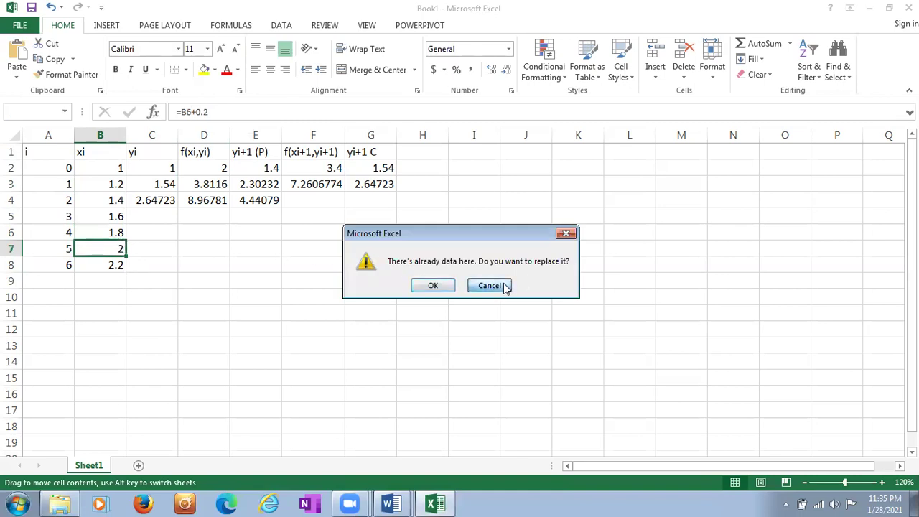
pyautogui.click(504, 286)
pyautogui.click(95, 250)
pyautogui.click(108, 280)
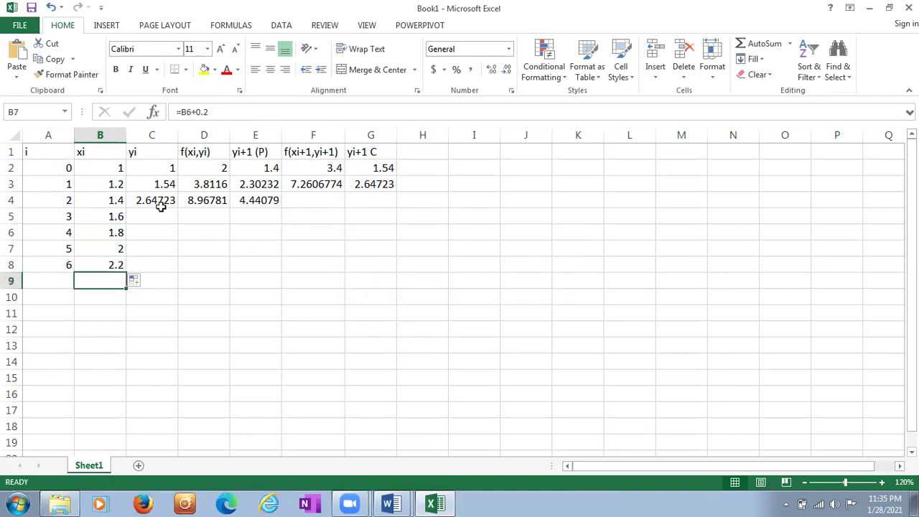
# Step: Fill the yi, f(xi,yi) and predictor formulas from C4, D4 and E4 down to row 7
pyautogui.click(163, 202)
pyautogui.moveTo(177, 208); pyautogui.dragTo(181, 251)
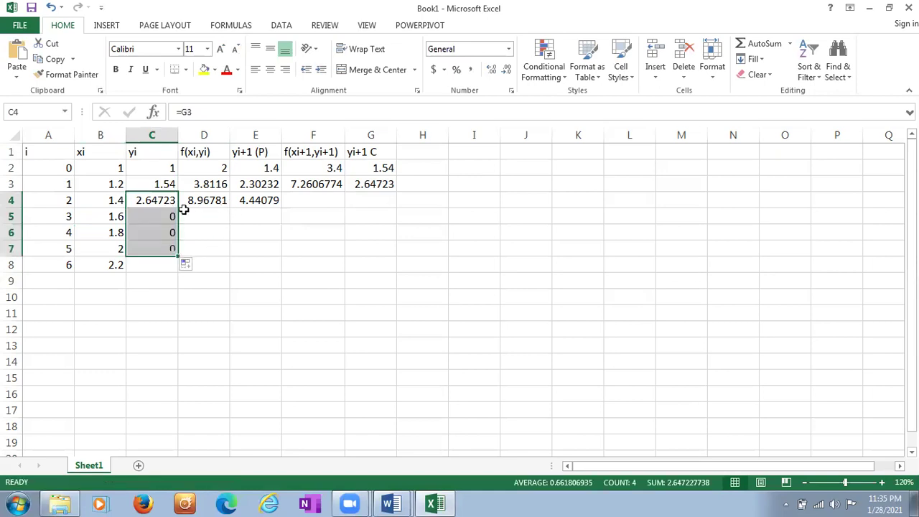
pyautogui.click(224, 201)
pyautogui.moveTo(229, 206); pyautogui.dragTo(234, 253)
pyautogui.click(278, 197)
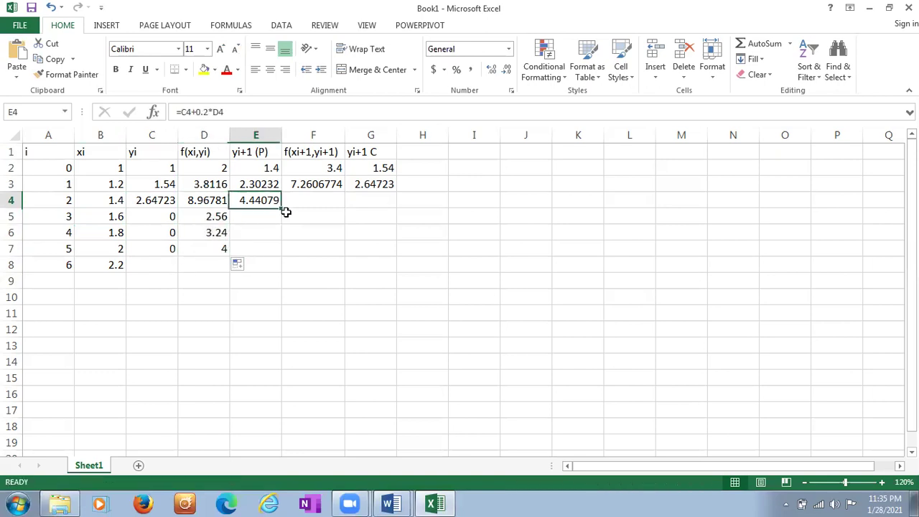
pyautogui.moveTo(282, 209); pyautogui.dragTo(284, 256)
# Step: Fill the f(xi+1,yi+1) formula from F3 and the corrector formula from G3 down to row 7
pyautogui.click(309, 188)
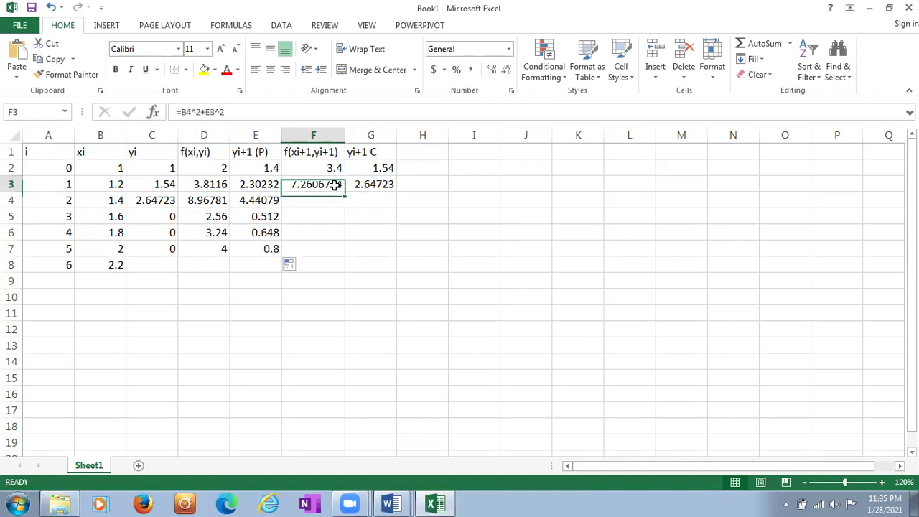
pyautogui.moveTo(343, 194); pyautogui.dragTo(345, 262)
pyautogui.click(388, 192)
pyautogui.moveTo(395, 192); pyautogui.dragTo(396, 254)
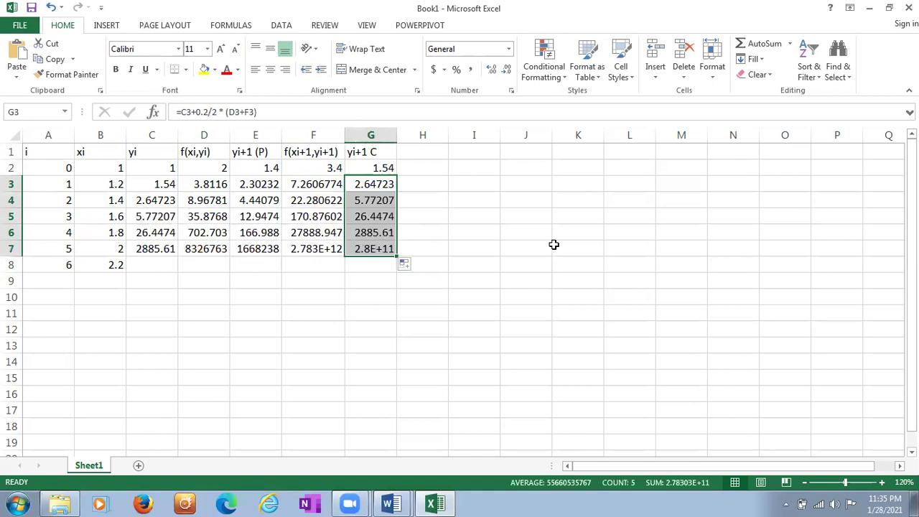
pyautogui.click(138, 264)
pyautogui.click(216, 264)
pyautogui.click(271, 266)
pyautogui.click(332, 267)
pyautogui.click(391, 277)
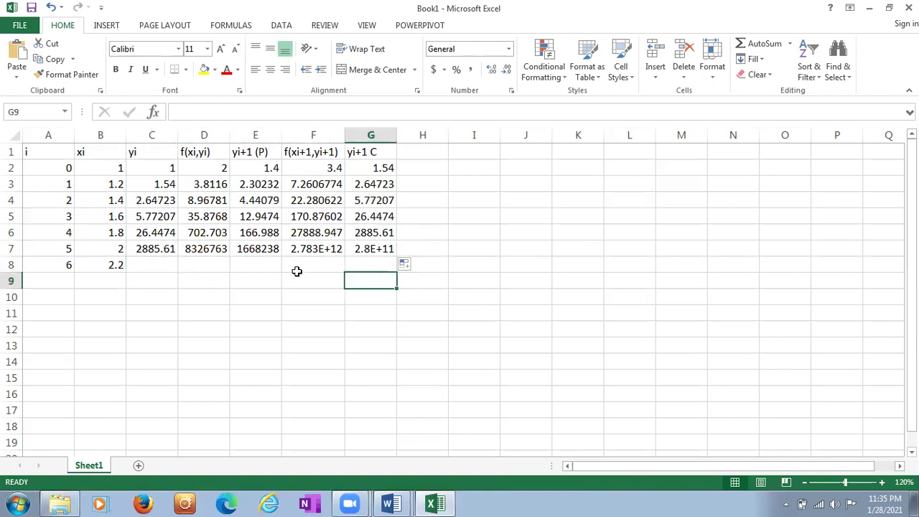
pyautogui.click(329, 263)
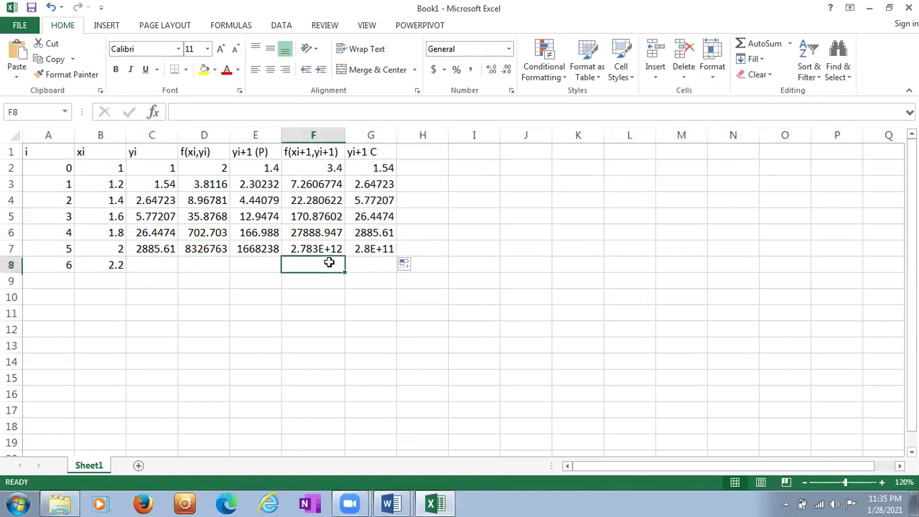
pyautogui.click(110, 283)
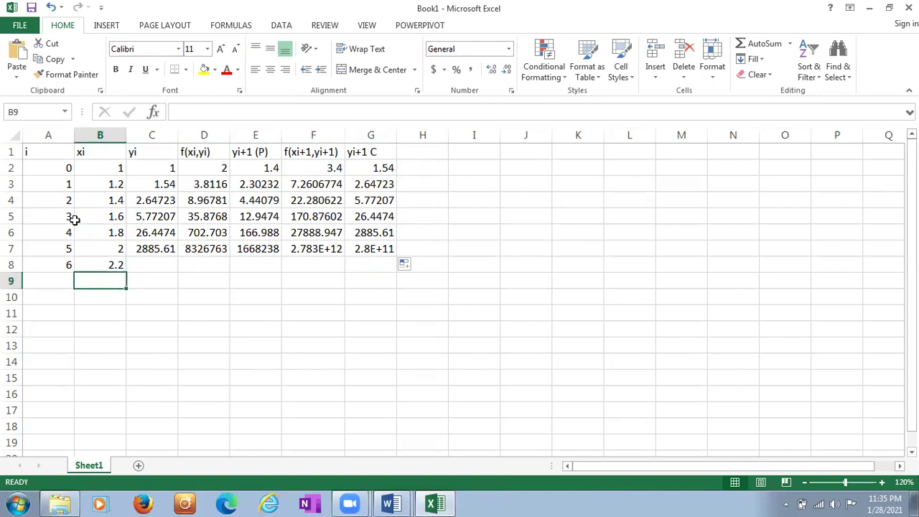
# Step: Highlight the corrector result in cell G4 with yellow fill
pyautogui.click(394, 200)
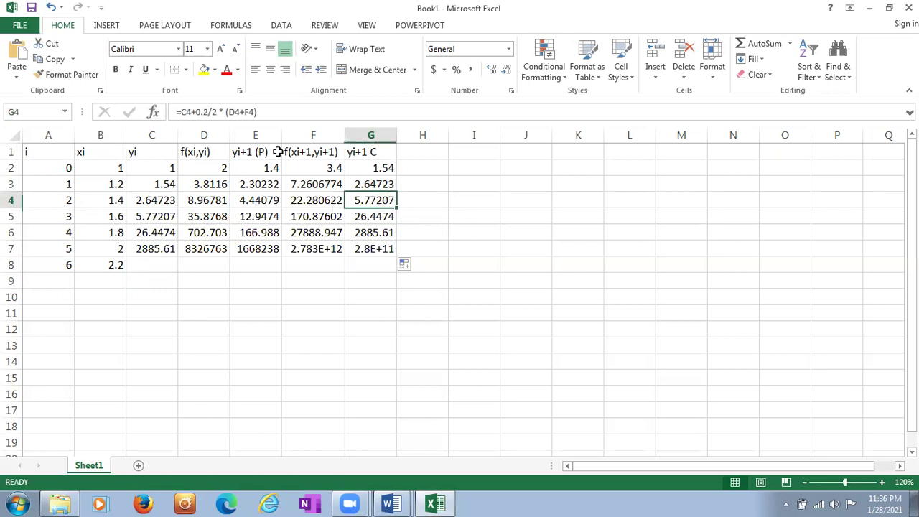
pyautogui.click(204, 69)
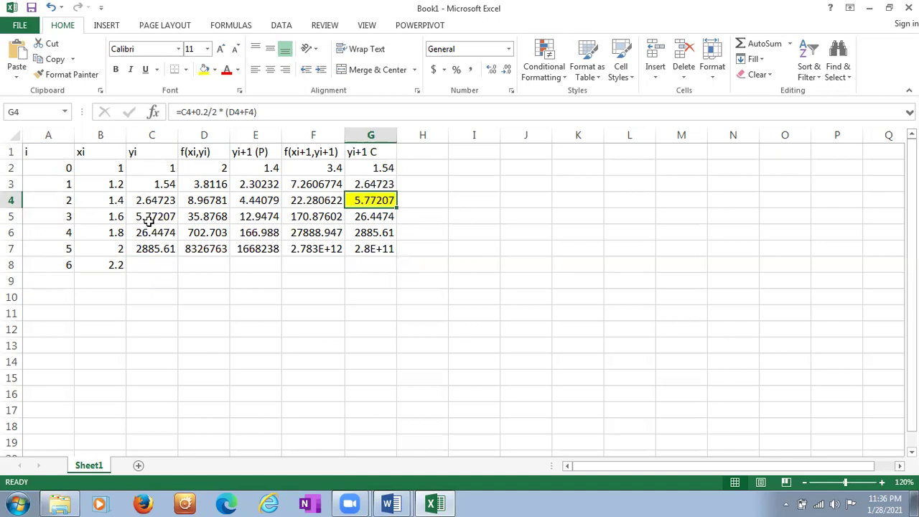
# Step: Shade the extra iteration rows A5:G8 with a light gray fill
pyautogui.click(48, 218)
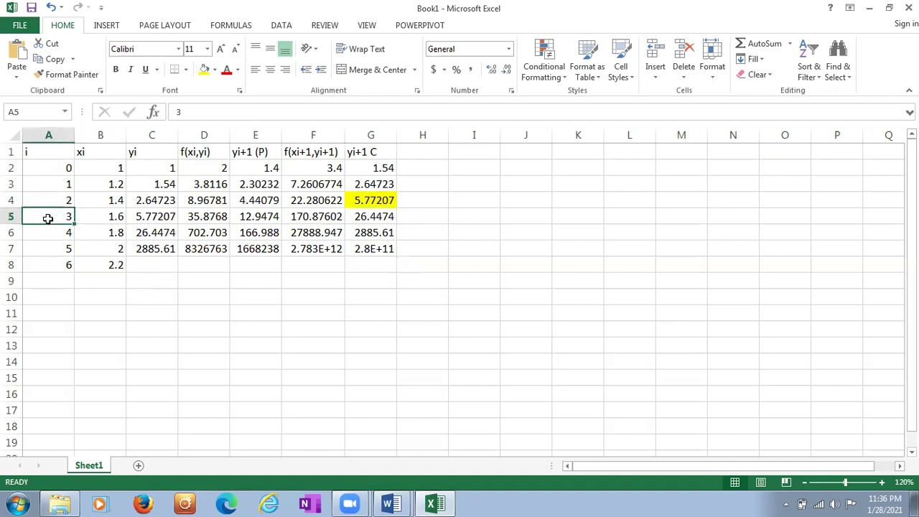
pyautogui.hotkey('shift', 'Right')
pyautogui.hotkey('shift', 'Right')
pyautogui.hotkey('shift', 'Right')
pyautogui.hotkey('shift', 'Right')
pyautogui.hotkey('shift', 'Right')
pyautogui.hotkey('shift', 'Right')
pyautogui.hotkey('shift', 'Right')
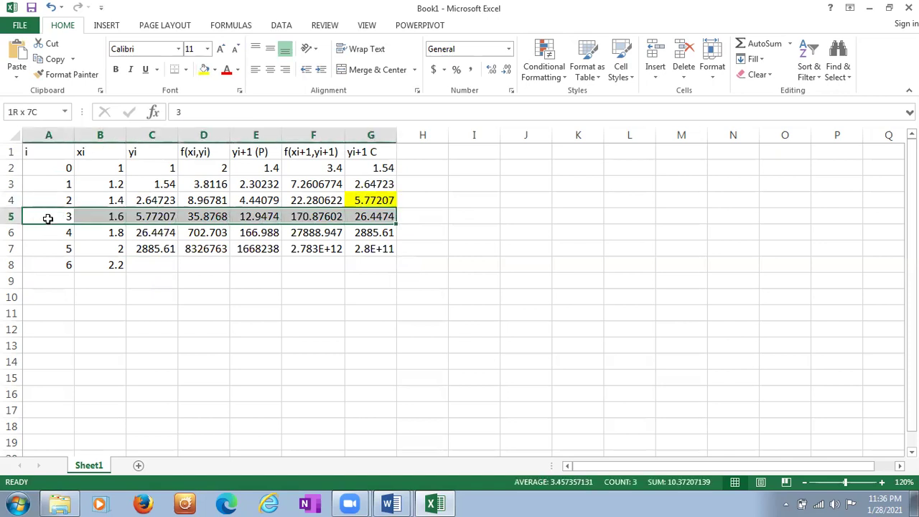
pyautogui.hotkey('shift', 'Left')
pyautogui.hotkey('shift', 'Down')
pyautogui.hotkey('shift', 'Down')
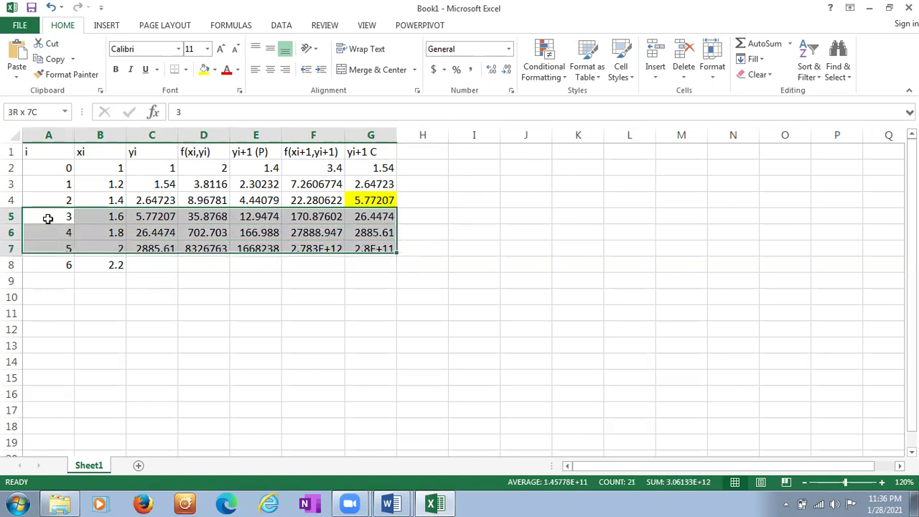
pyautogui.hotkey('shift', 'Down')
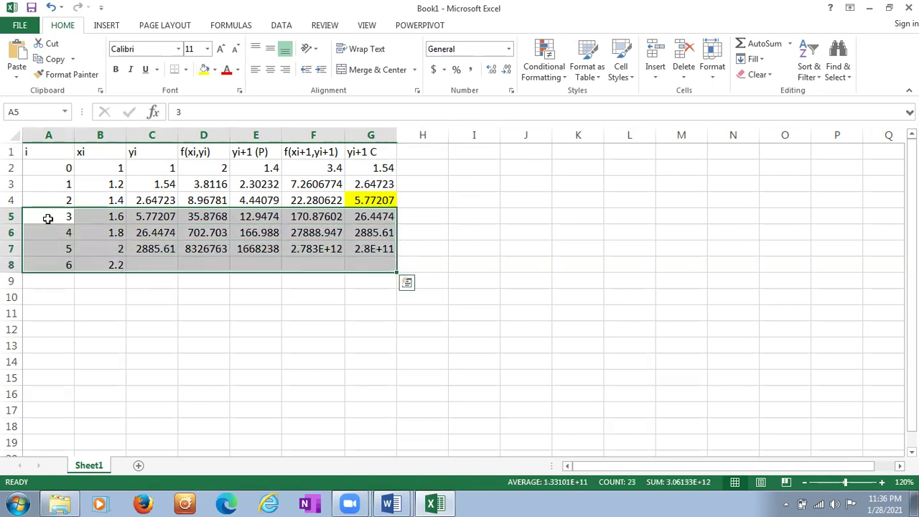
pyautogui.click(215, 69)
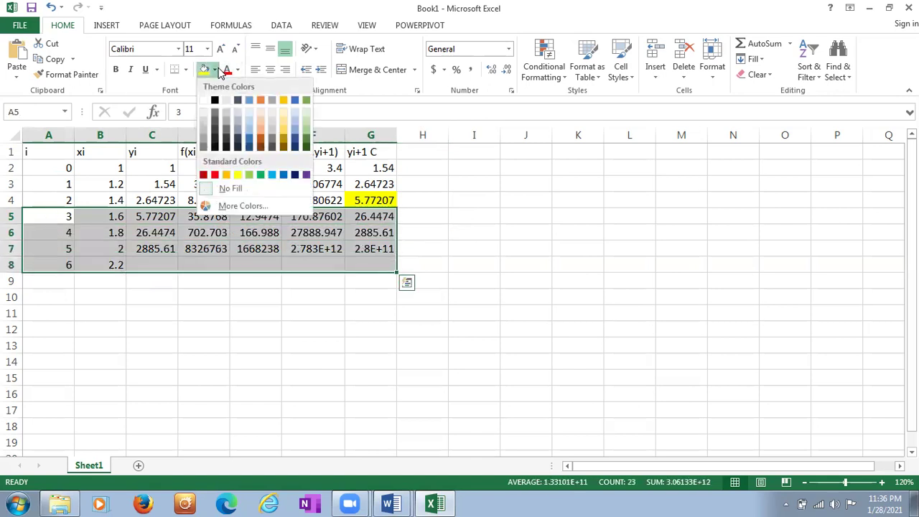
pyautogui.click(276, 122)
pyautogui.click(462, 227)
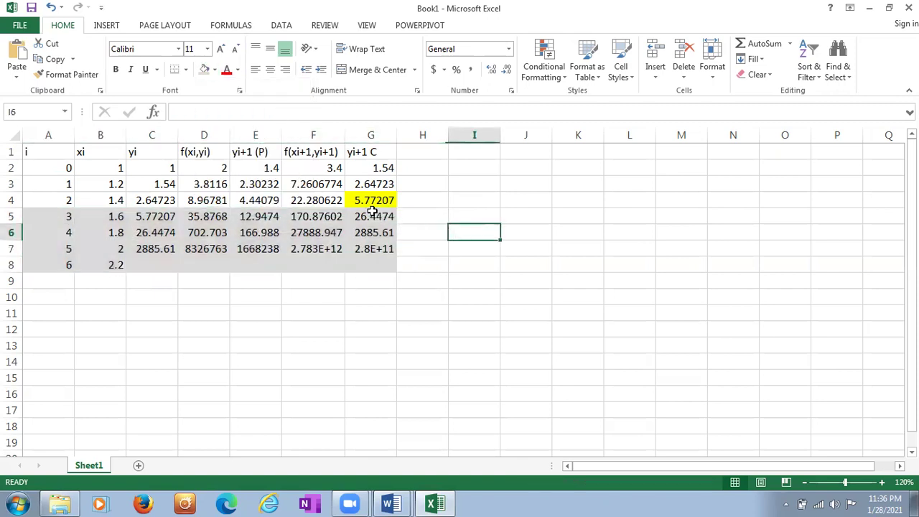
# Step: Label the highlighted corrector result with ANS in the adjacent cell H4
pyautogui.click(380, 201)
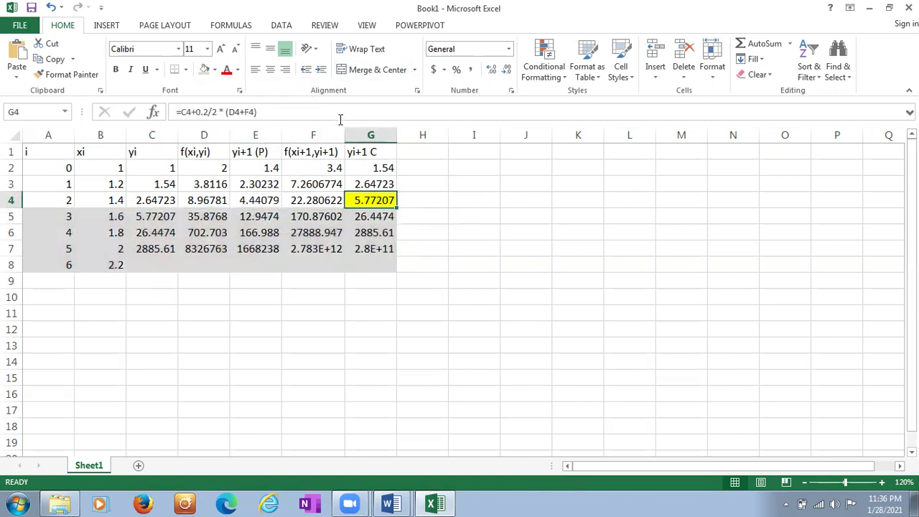
pyautogui.click(414, 200)
pyautogui.write('AN')
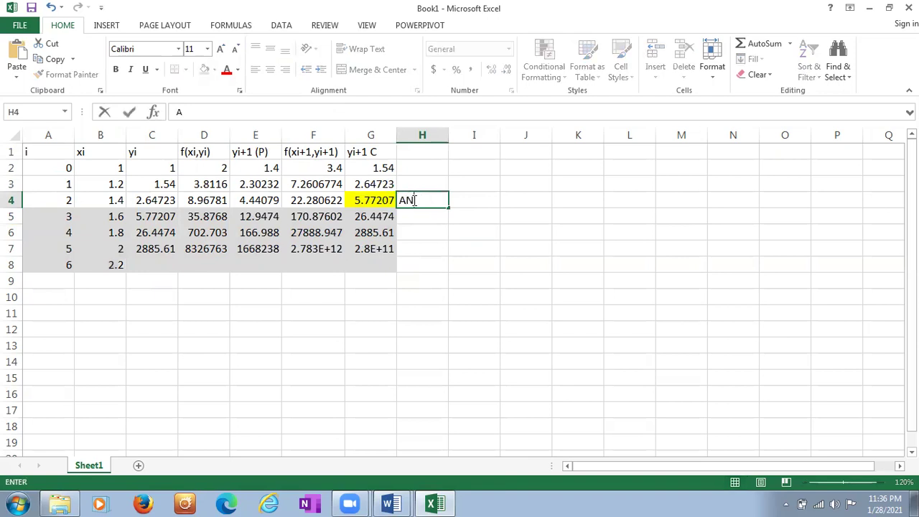
pyautogui.write('S')
pyautogui.click(427, 284)
pyautogui.click(438, 201)
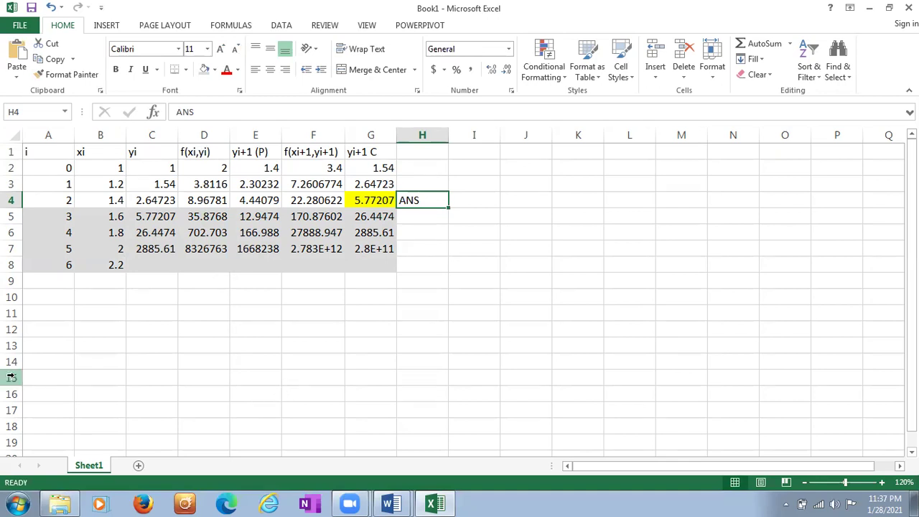
pyautogui.click(66, 300)
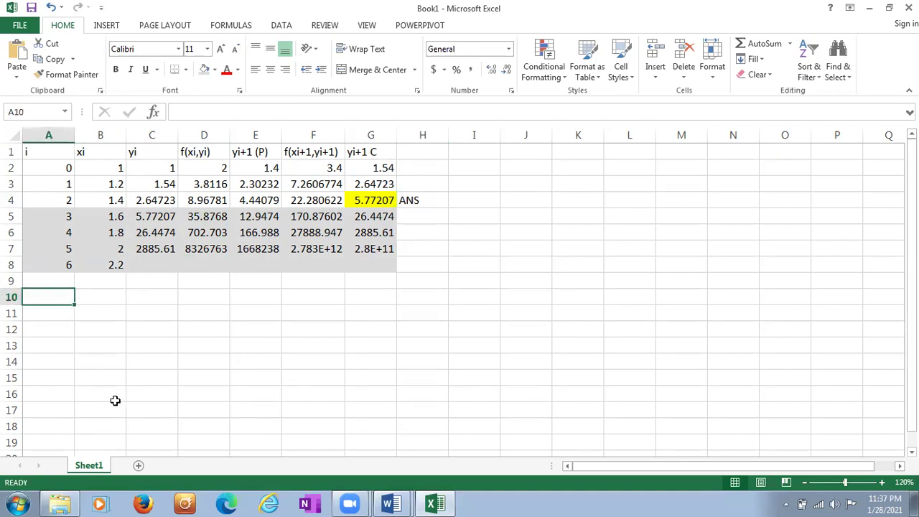
# Step: Switch to the Word document and copy the three Modified Euler Method lines: the yi+1 formula, the dy/dx problem and f(x,y)
pyautogui.click(432, 503)
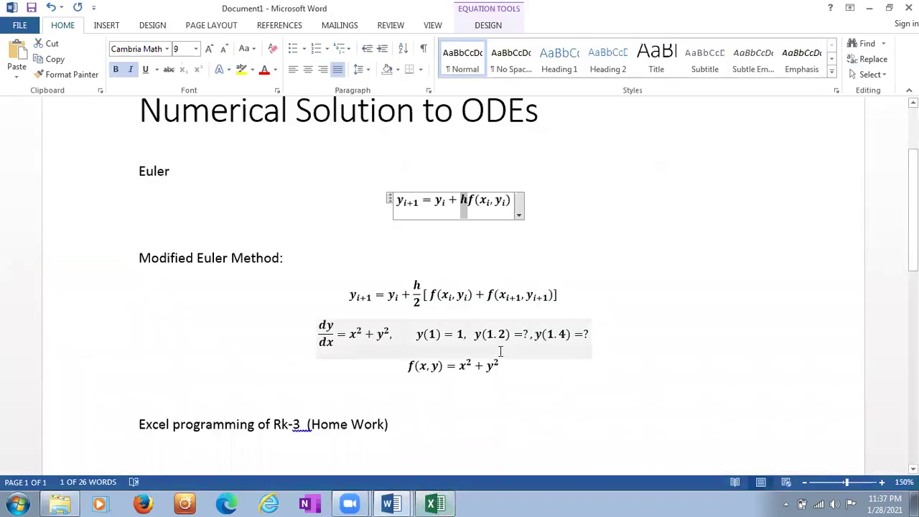
pyautogui.moveTo(510, 365); pyautogui.dragTo(338, 295)
pyautogui.hotkey('ctrl', 'c')
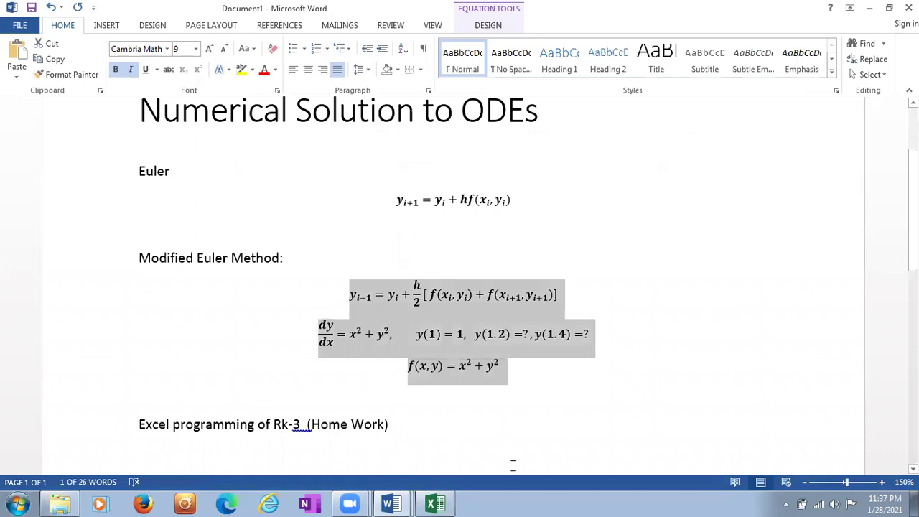
# Step: Paste the copied equations beneath the k1 to k4 formulas of the RK-4 Method section, separated by an empty line
pyautogui.moveTo(913, 208); pyautogui.dragTo(913, 320)
pyautogui.click(414, 290)
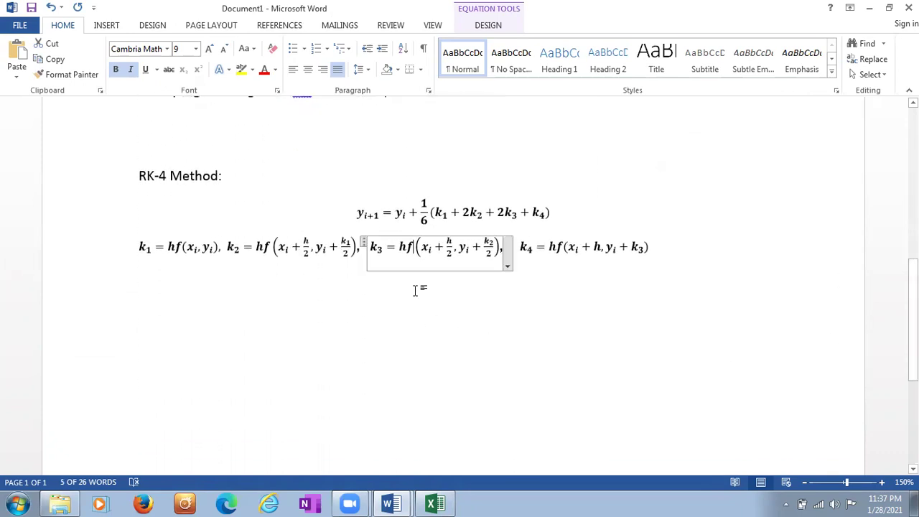
pyautogui.click(657, 248)
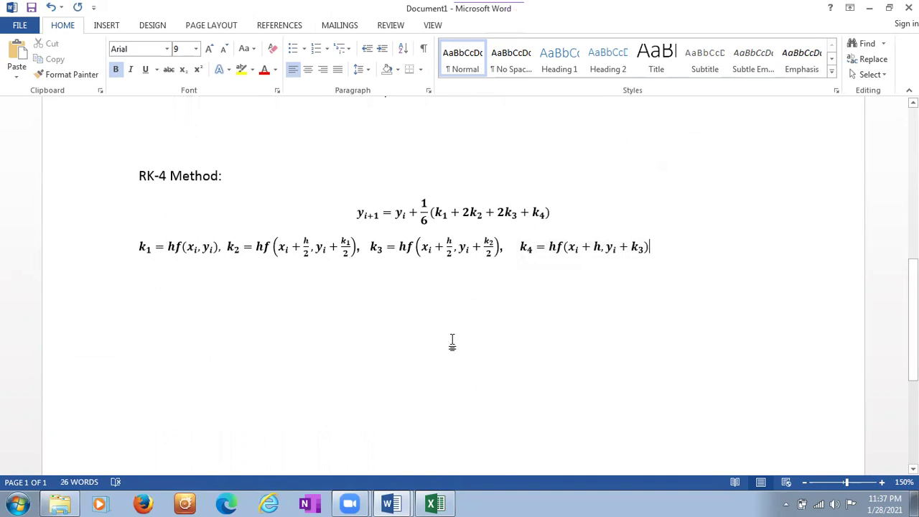
pyautogui.hotkey('ctrl', 'z')
pyautogui.click(676, 241)
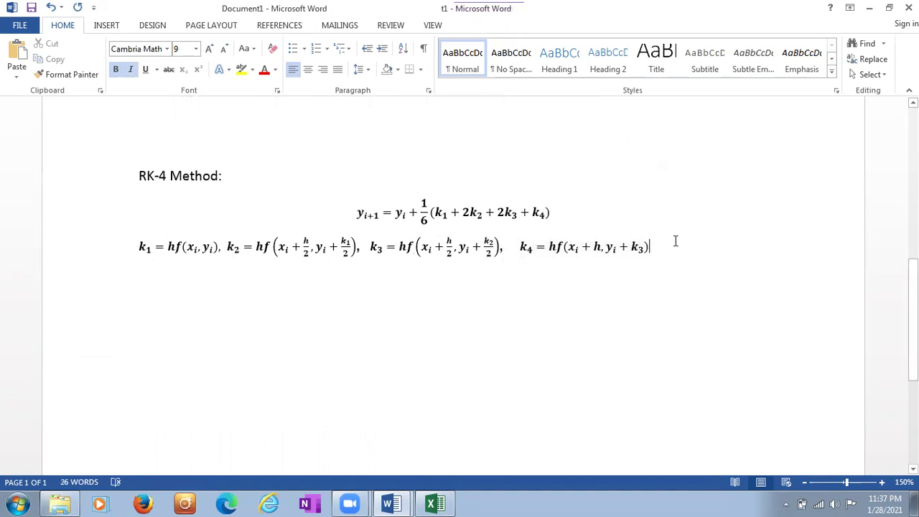
pyautogui.press('Return')
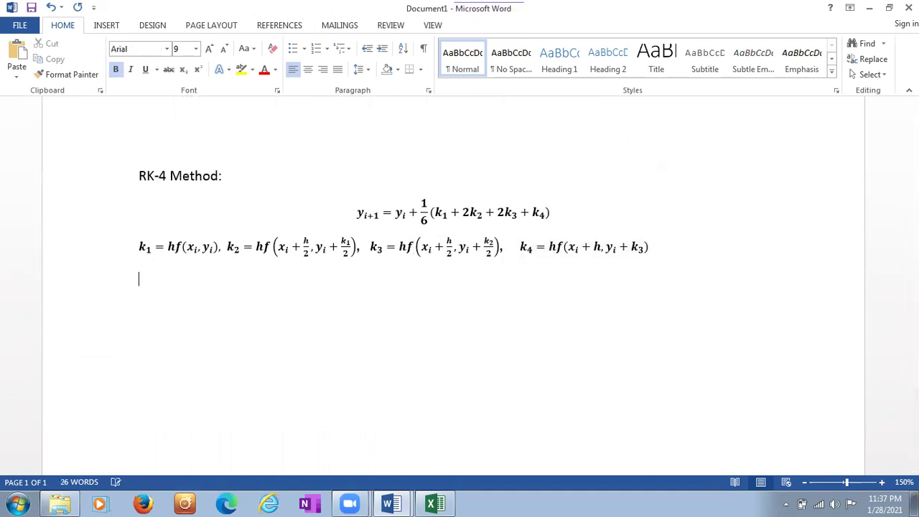
pyautogui.hotkey('ctrl', 'v')
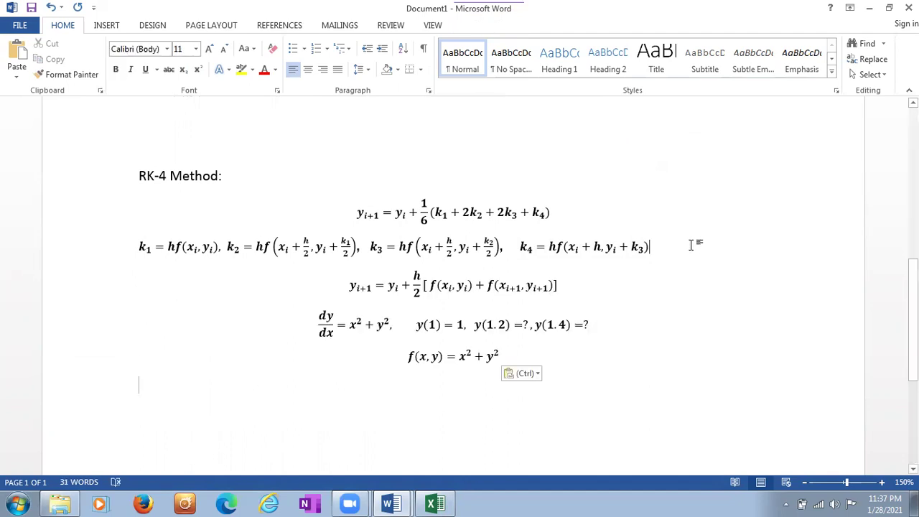
pyautogui.click(693, 246)
pyautogui.press('Return')
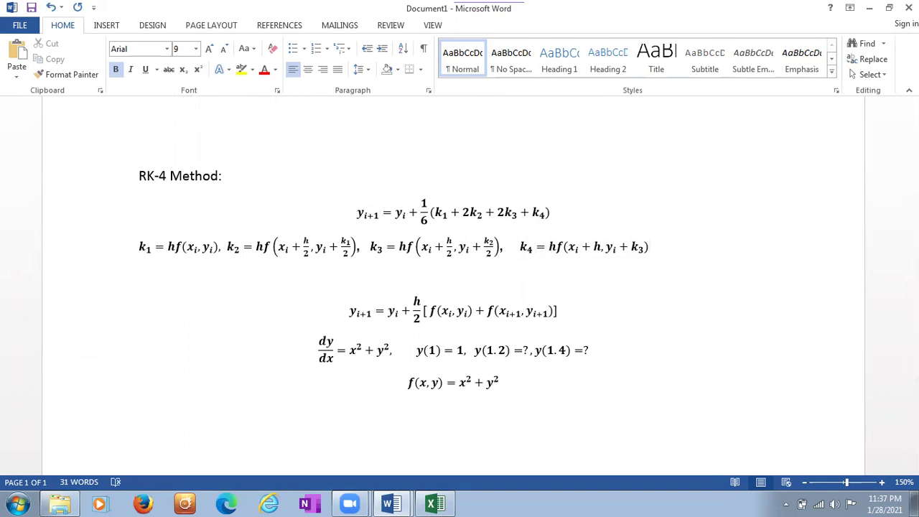